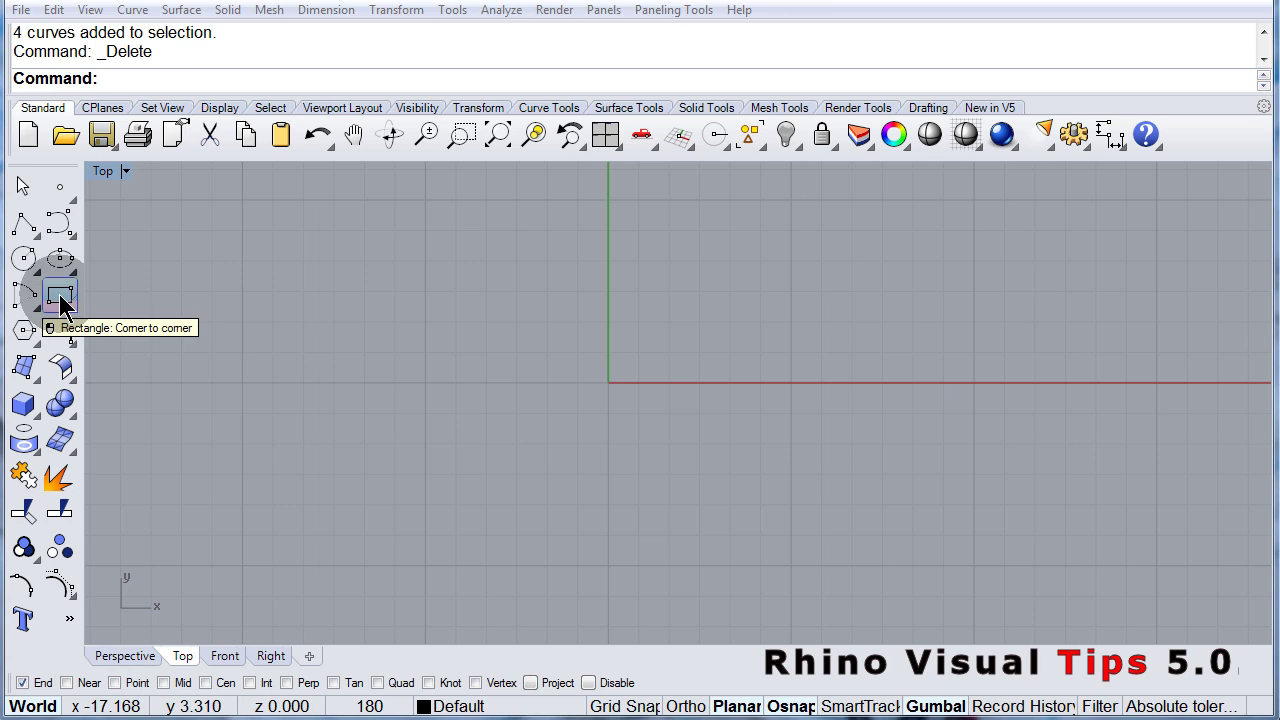
Step: Draw a roughly 7 by 2 rectangle from the origin rightward along the x-axis with Grid Snap on
click(60, 298)
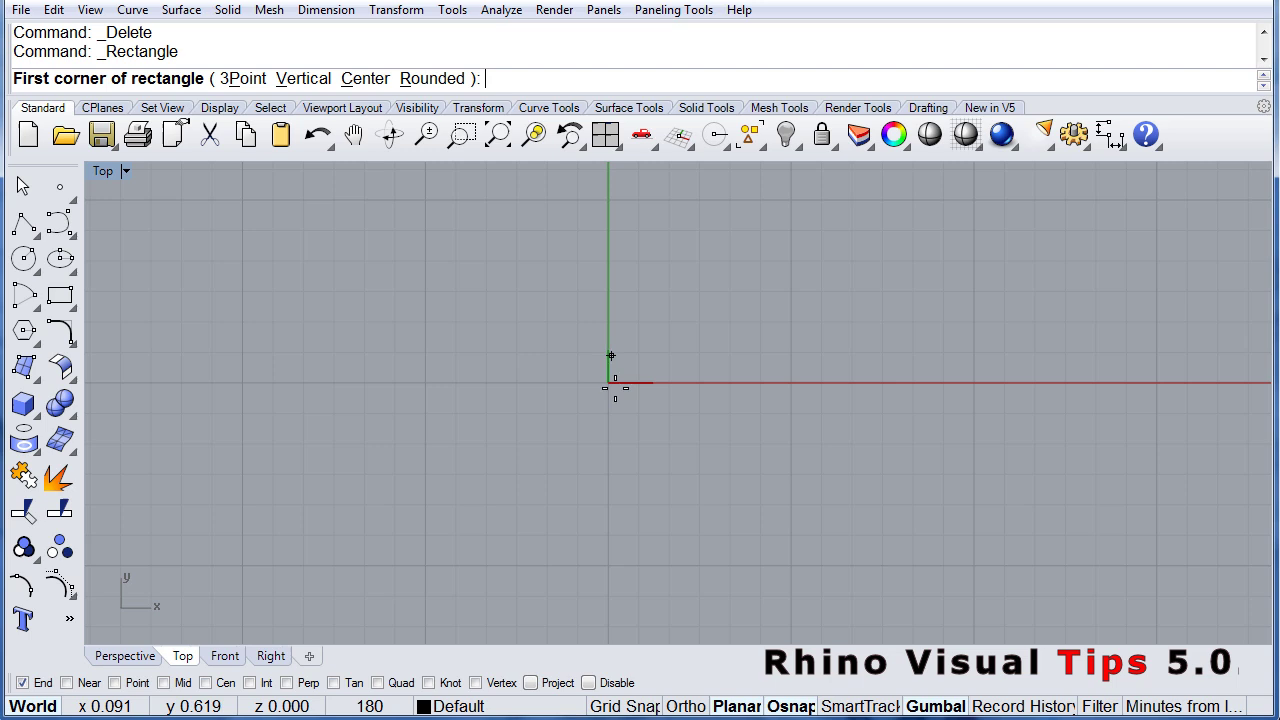
click(608, 708)
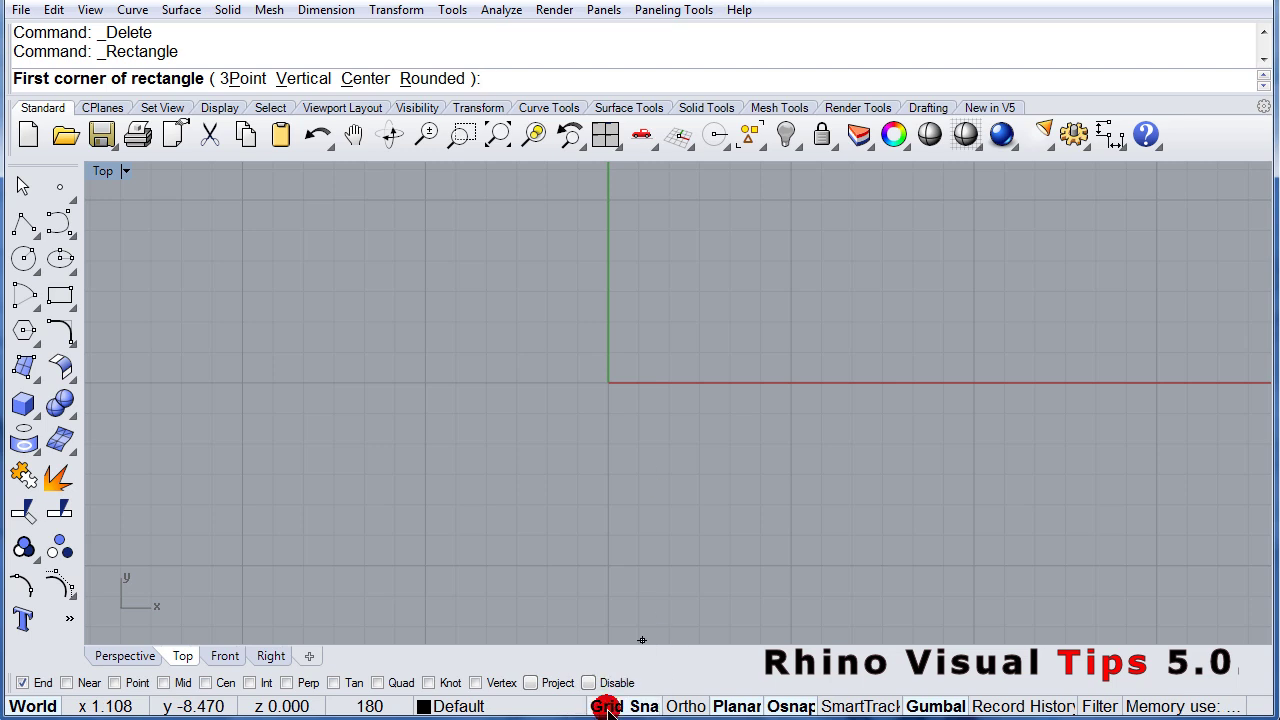
click(608, 353)
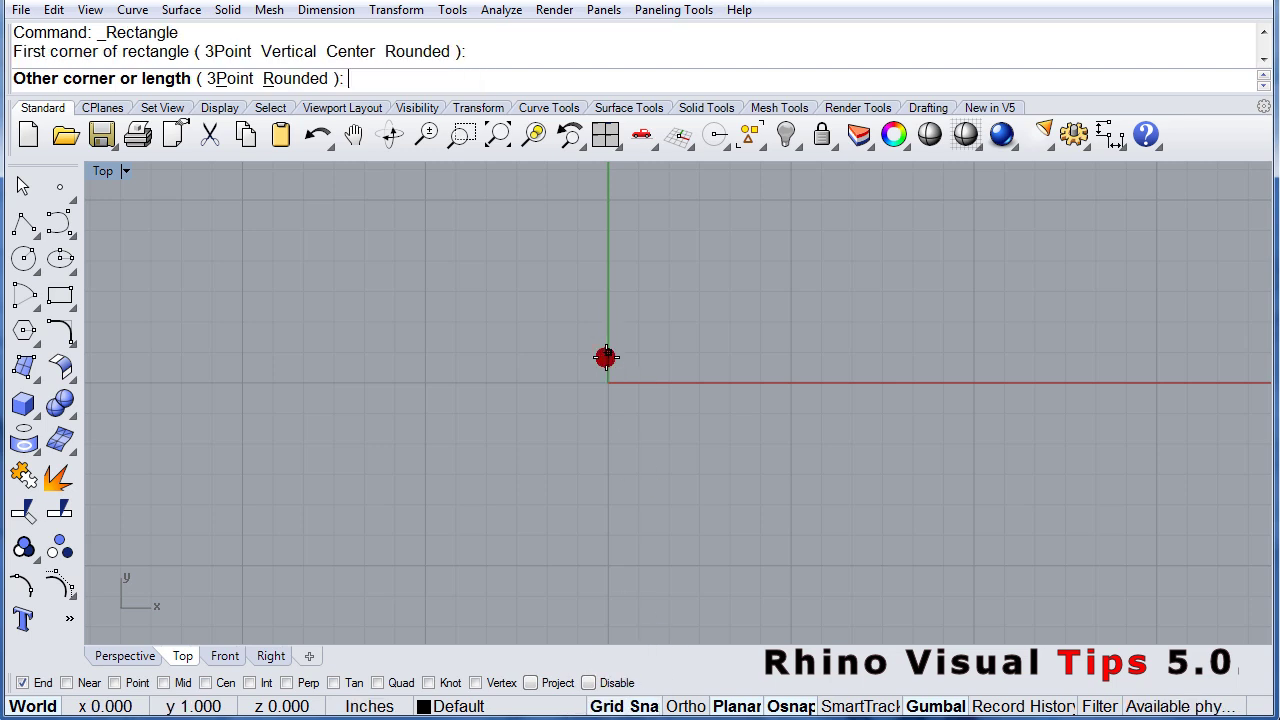
click(821, 412)
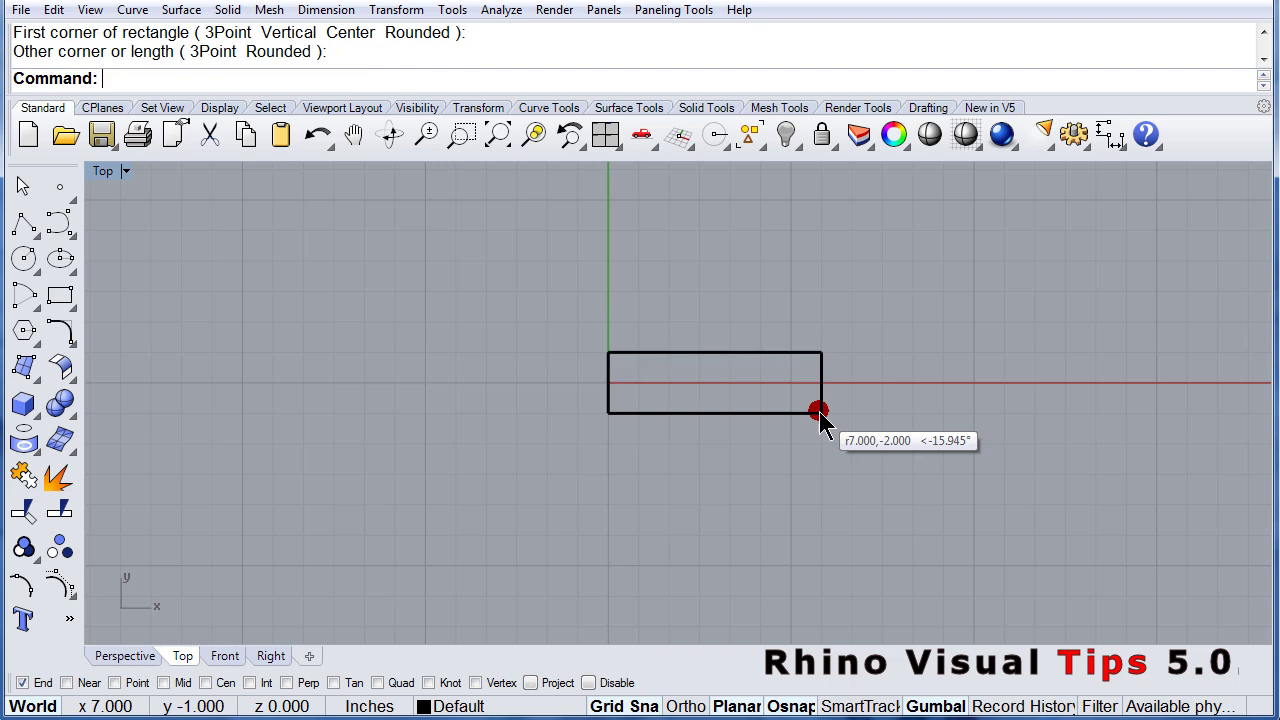
Step: Make Layer 03 the current layer from the status-bar layer list
click(455, 706)
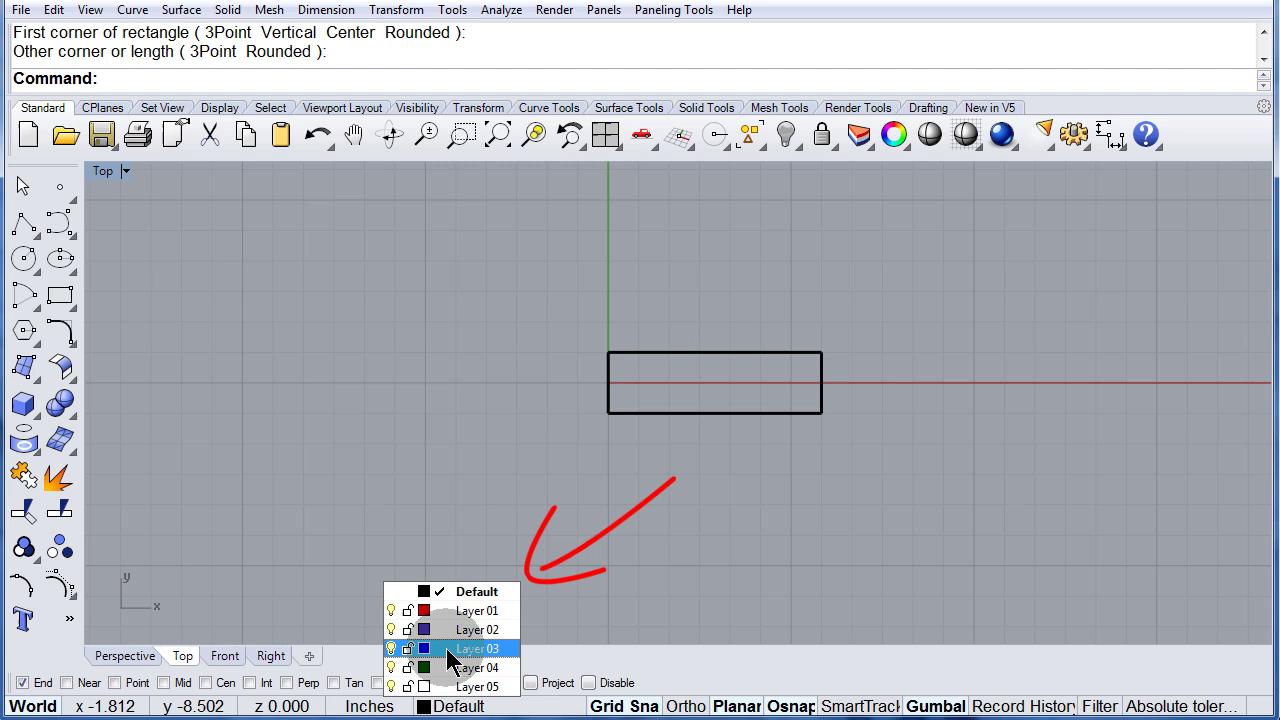
click(493, 655)
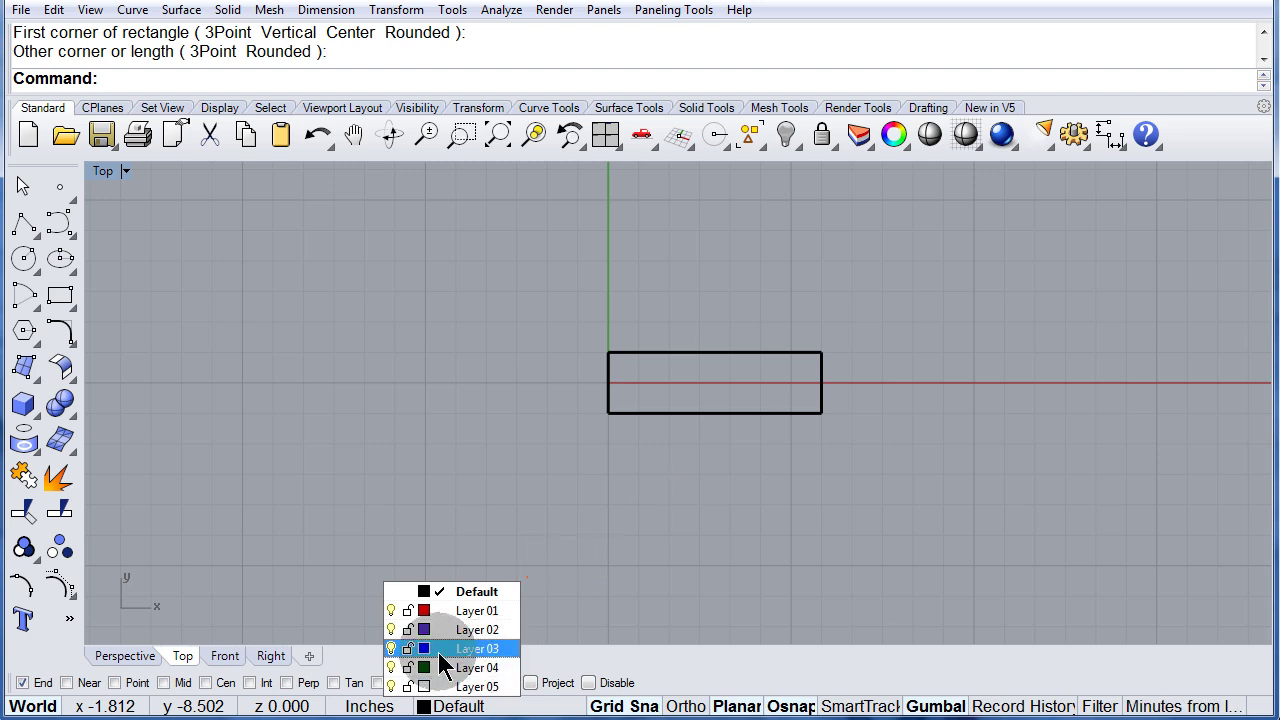
click(438, 652)
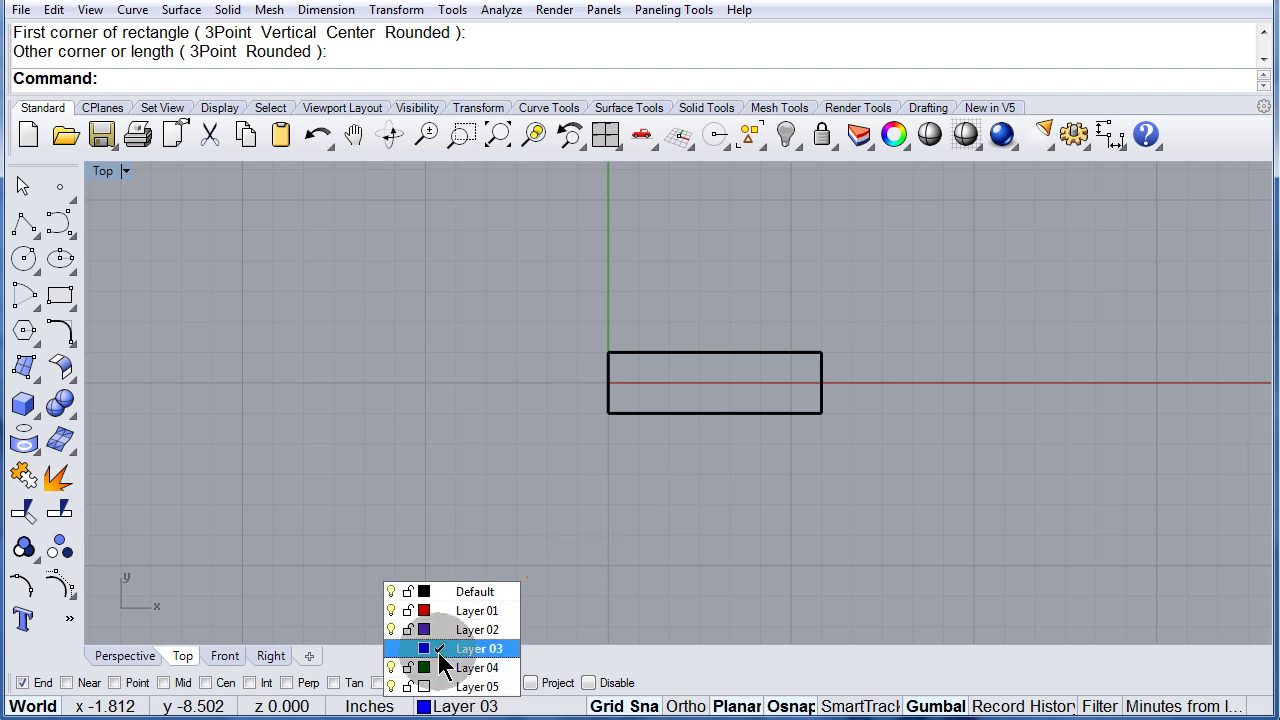
Step: Draw a radius-3 circle centred on the x-axis, overlapping the rectangle's right end
click(25, 259)
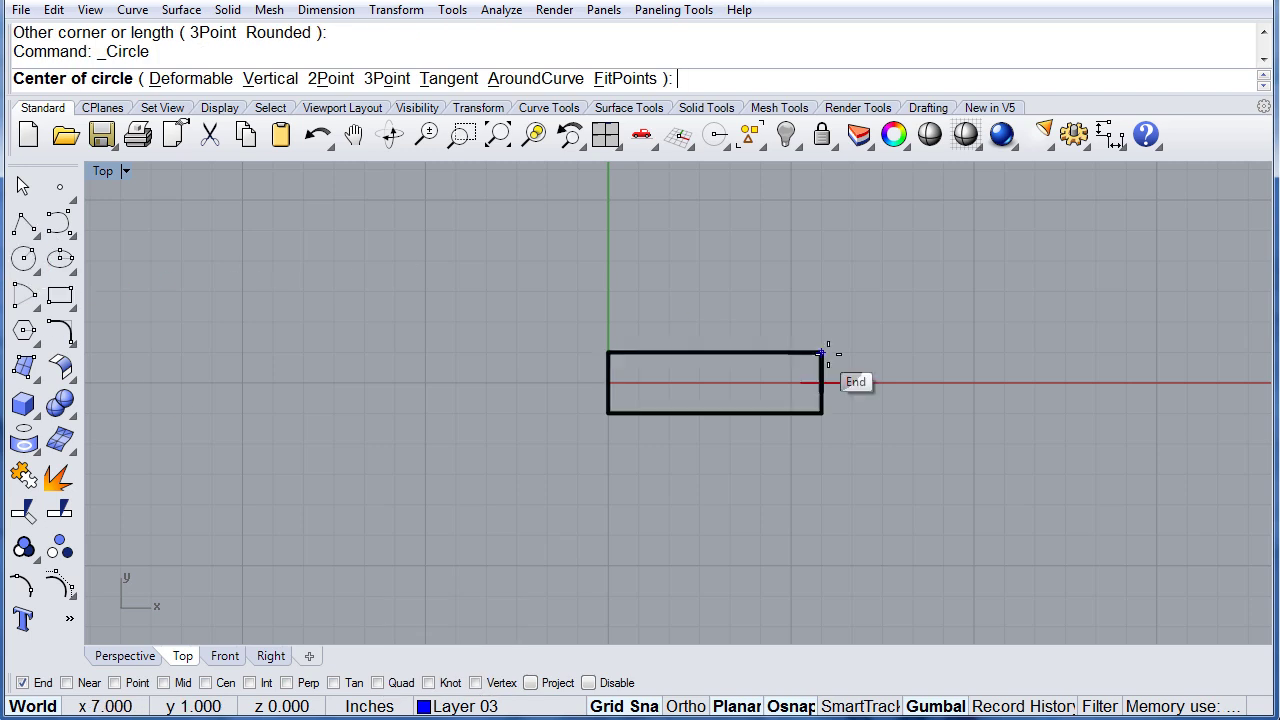
click(882, 382)
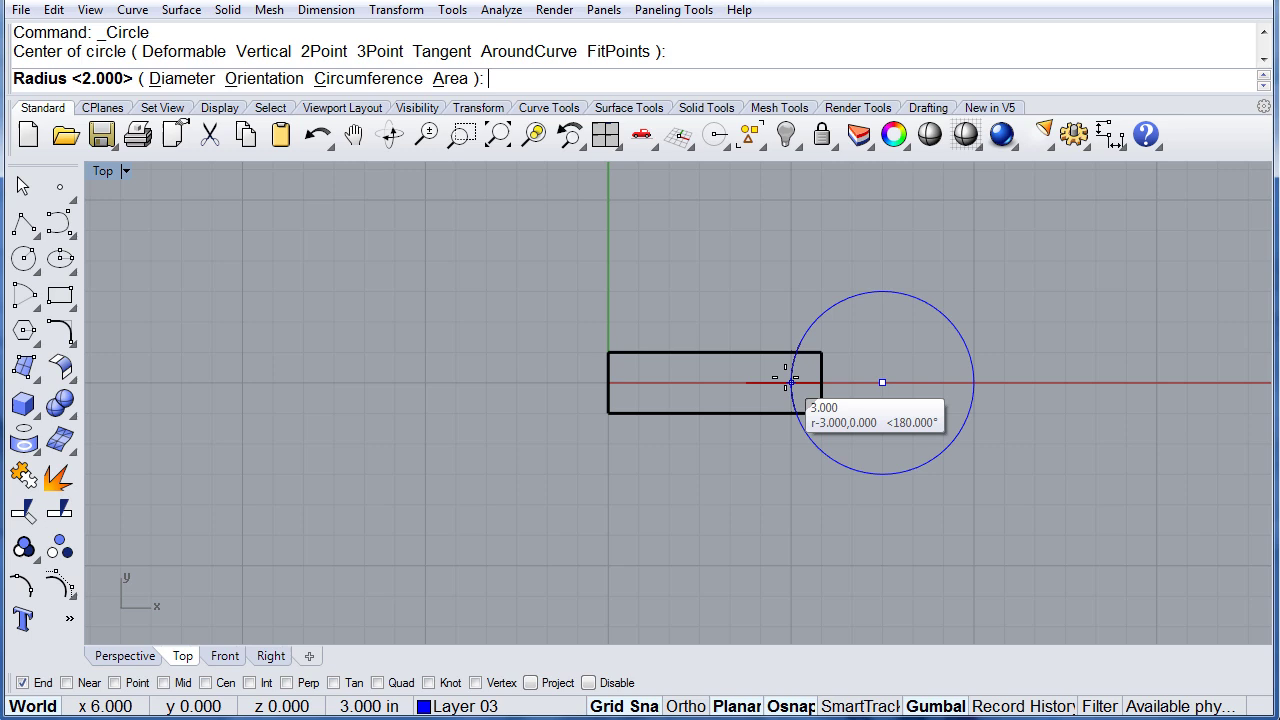
click(790, 382)
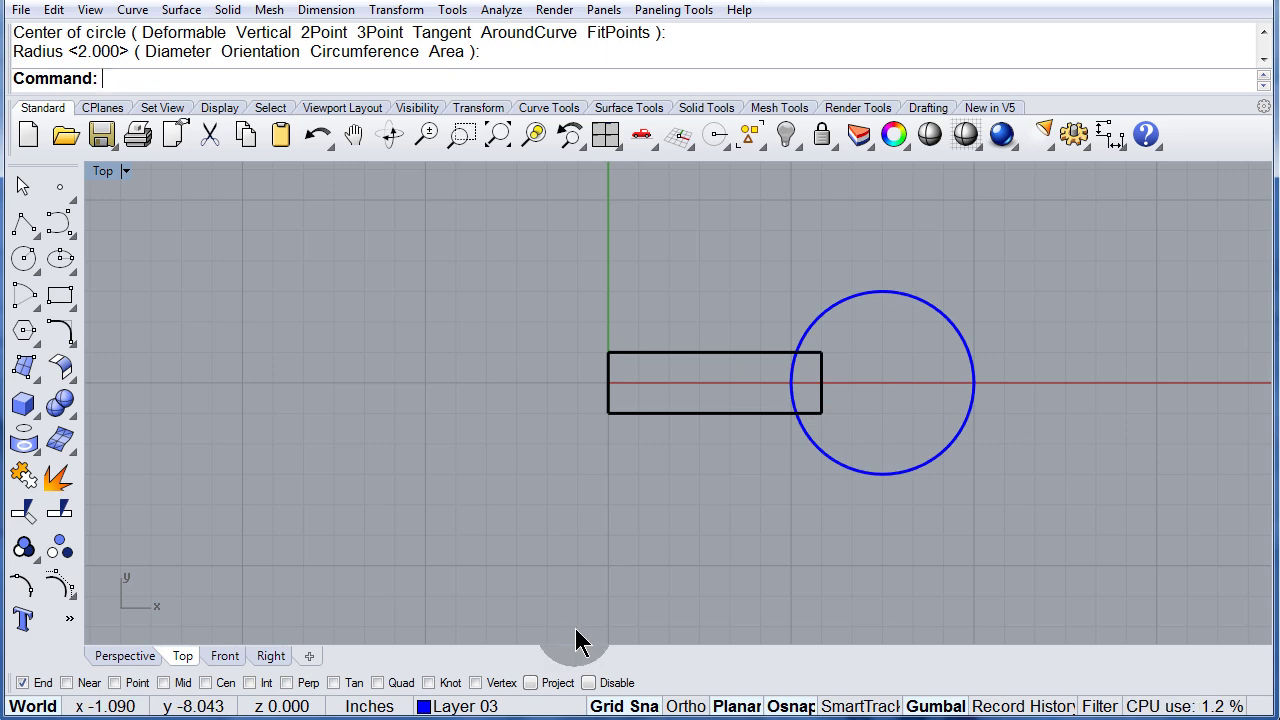
Step: Make Default the current layer again from the status-bar layer list
click(501, 708)
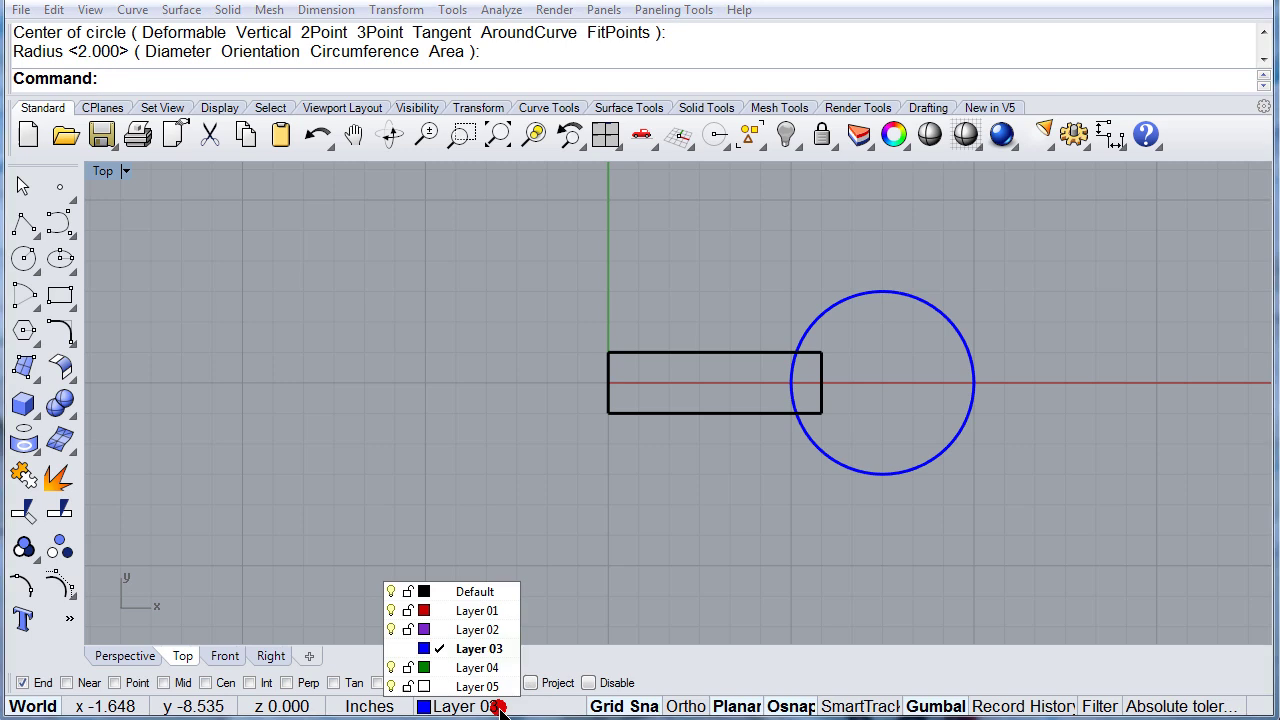
click(441, 590)
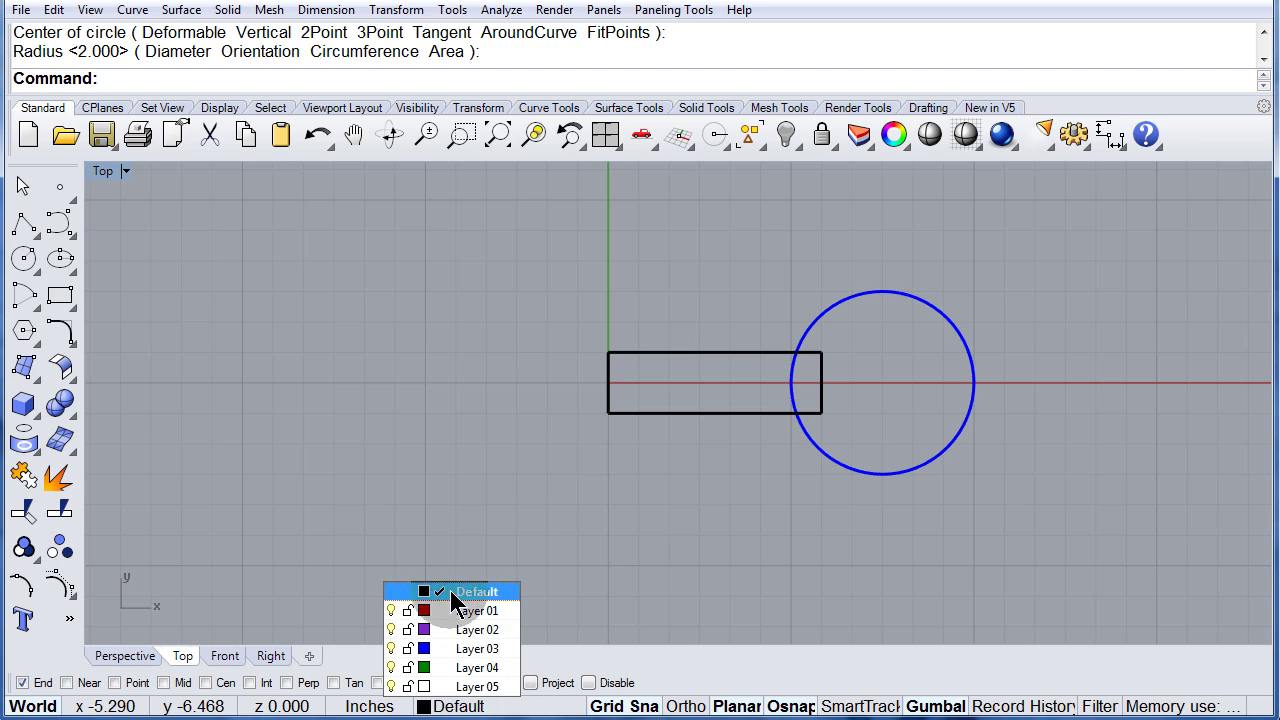
click(630, 533)
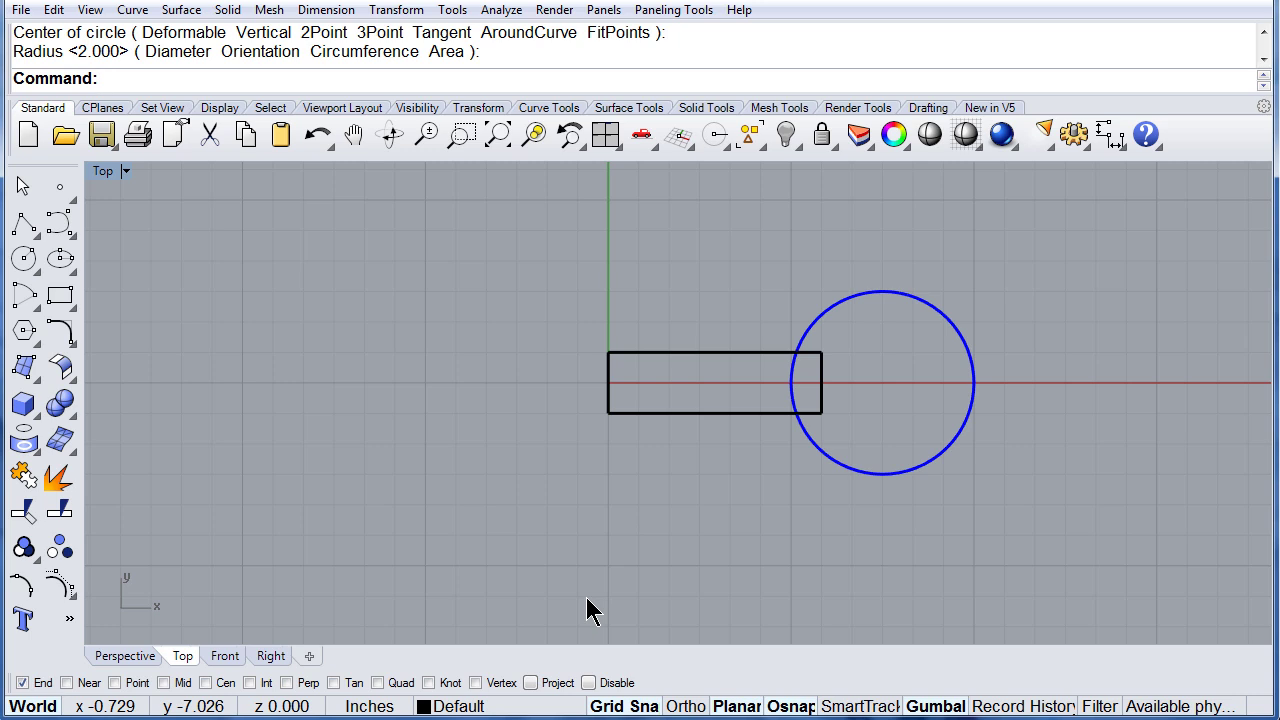
Step: Check the rectangle's and circle's layers, then window-select both curves together
click(681, 411)
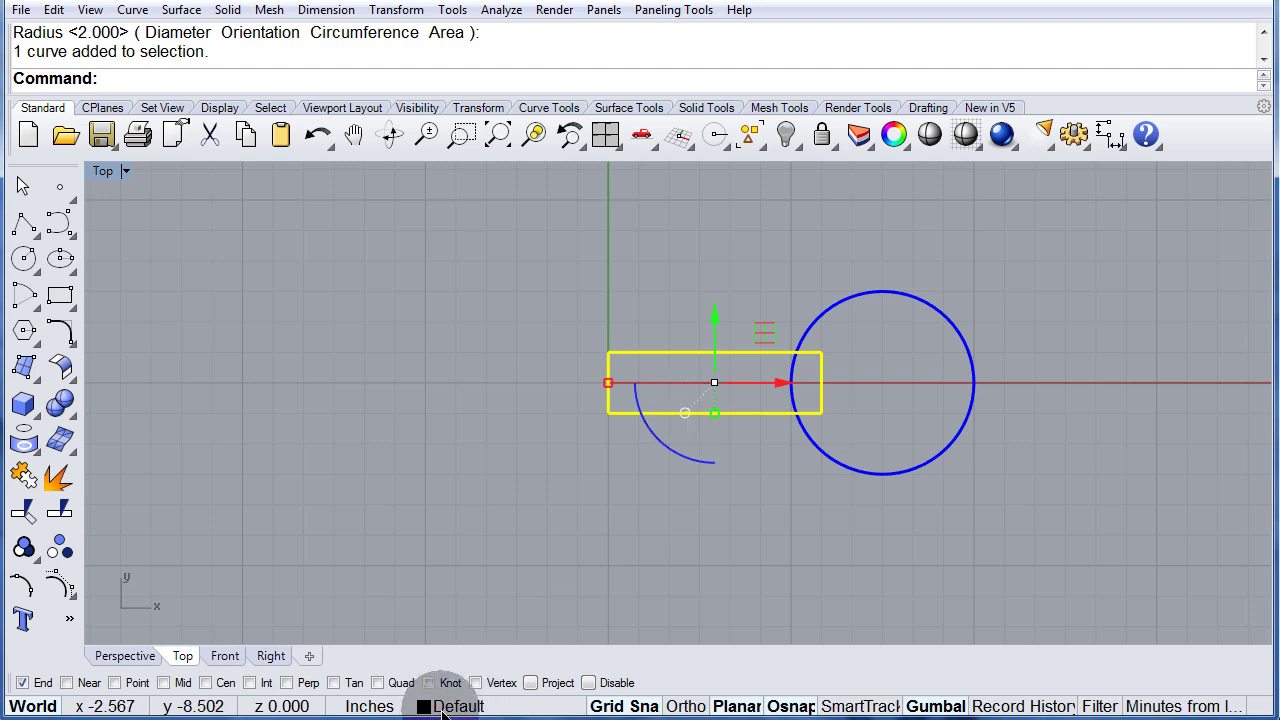
click(703, 556)
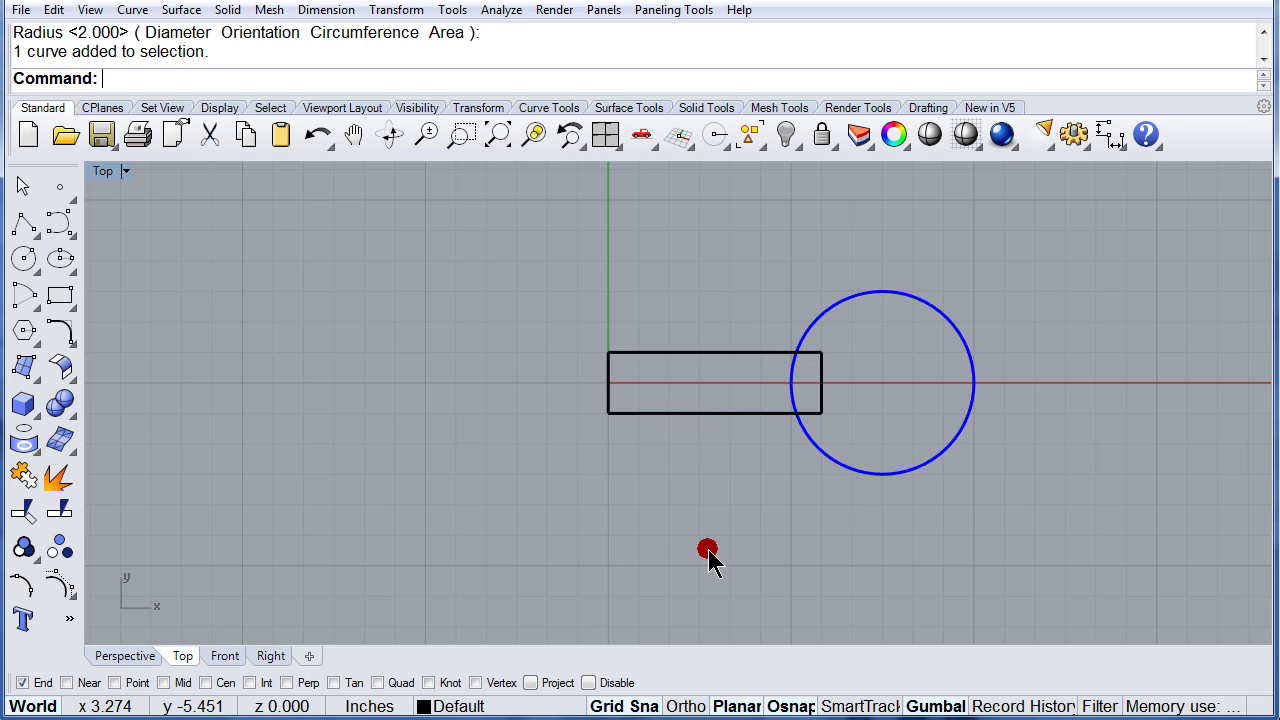
click(872, 300)
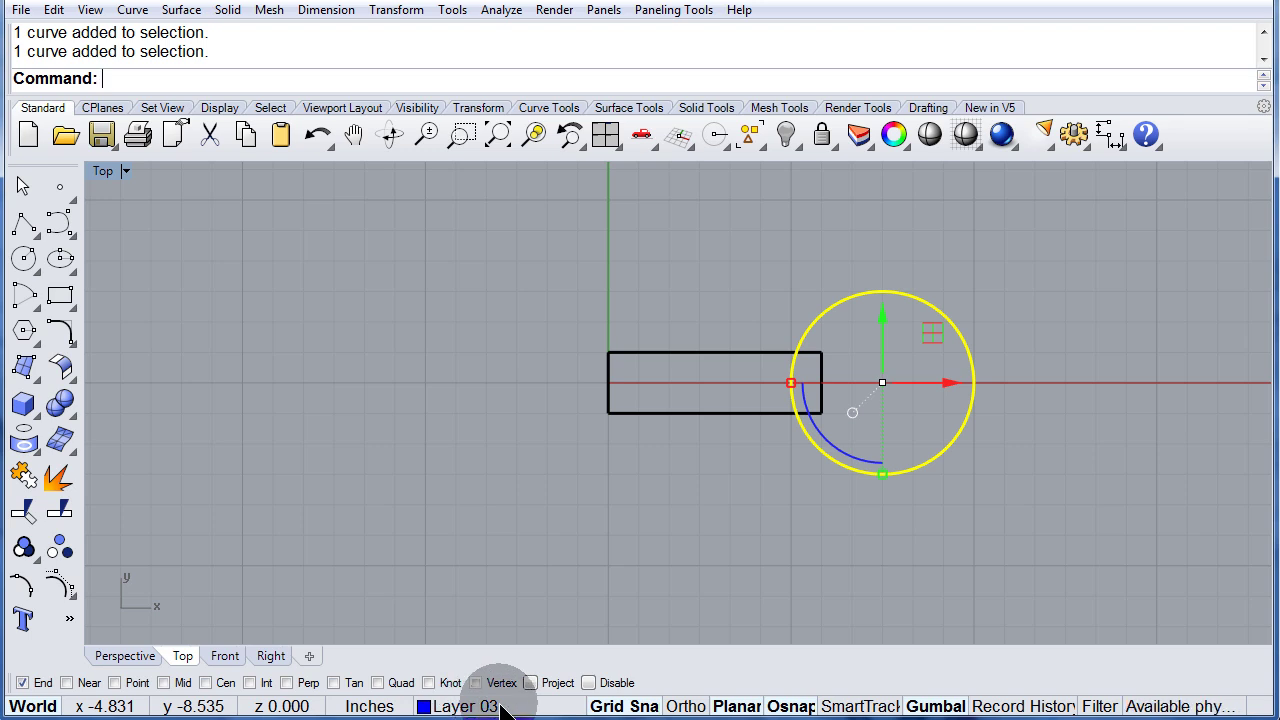
click(750, 490)
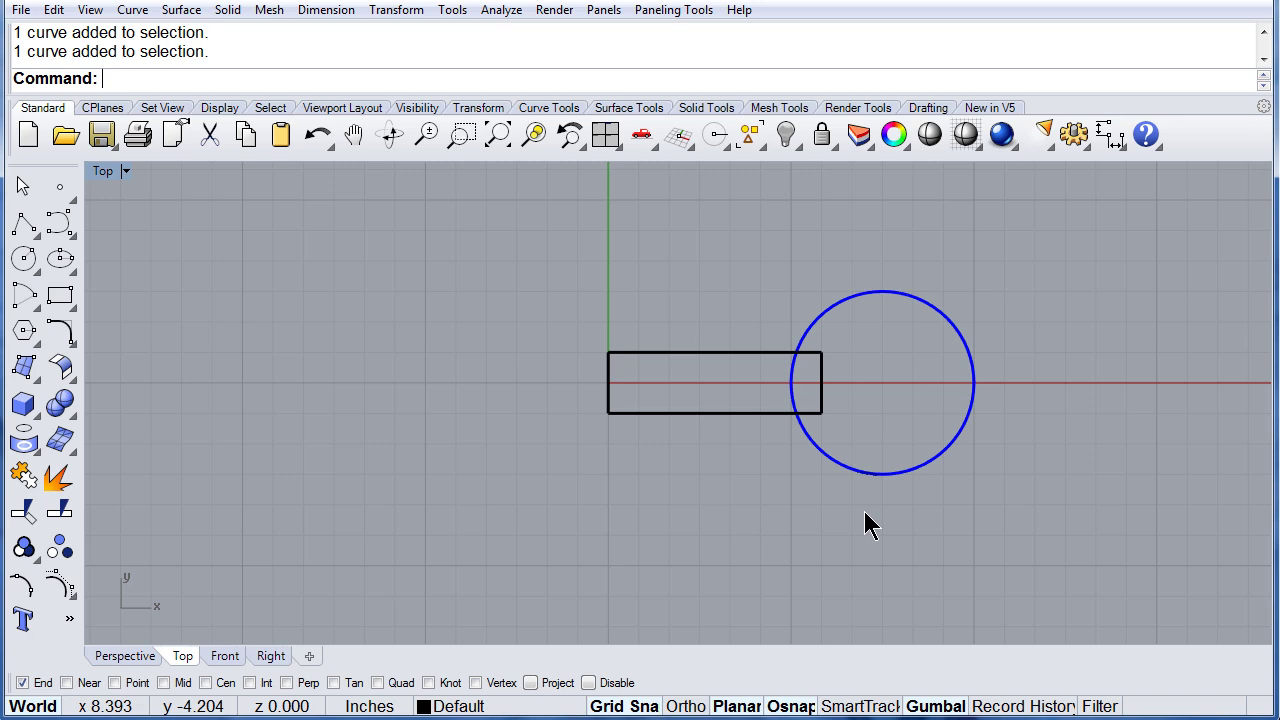
drag(864, 510, 736, 396)
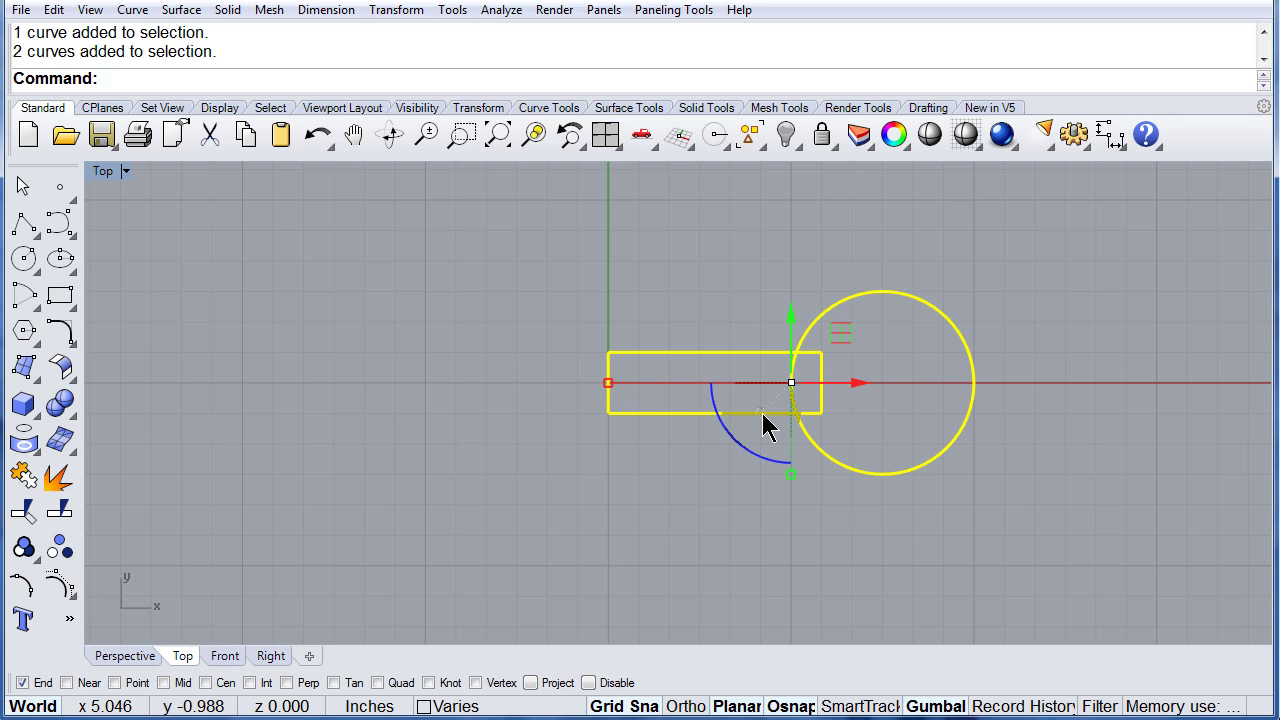
Step: Relocate the gumball origin to the rectangle's left endpoint, keeping the default X direction
click(762, 413)
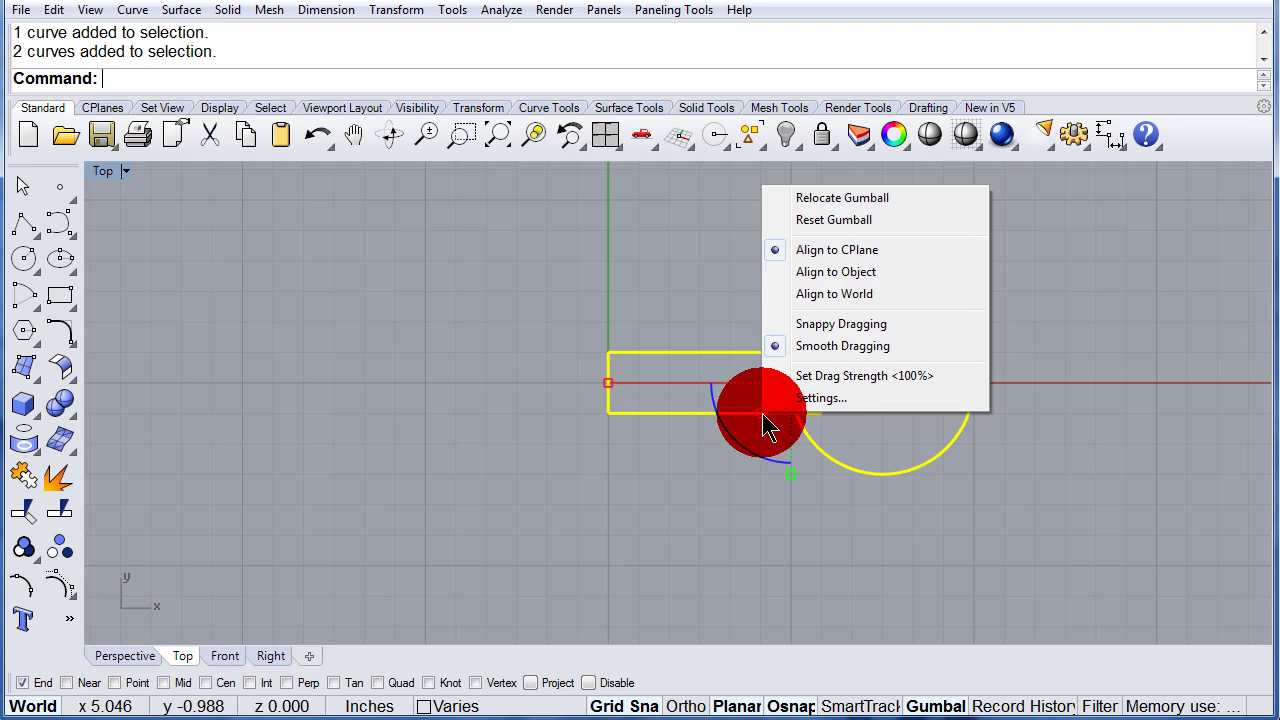
click(820, 207)
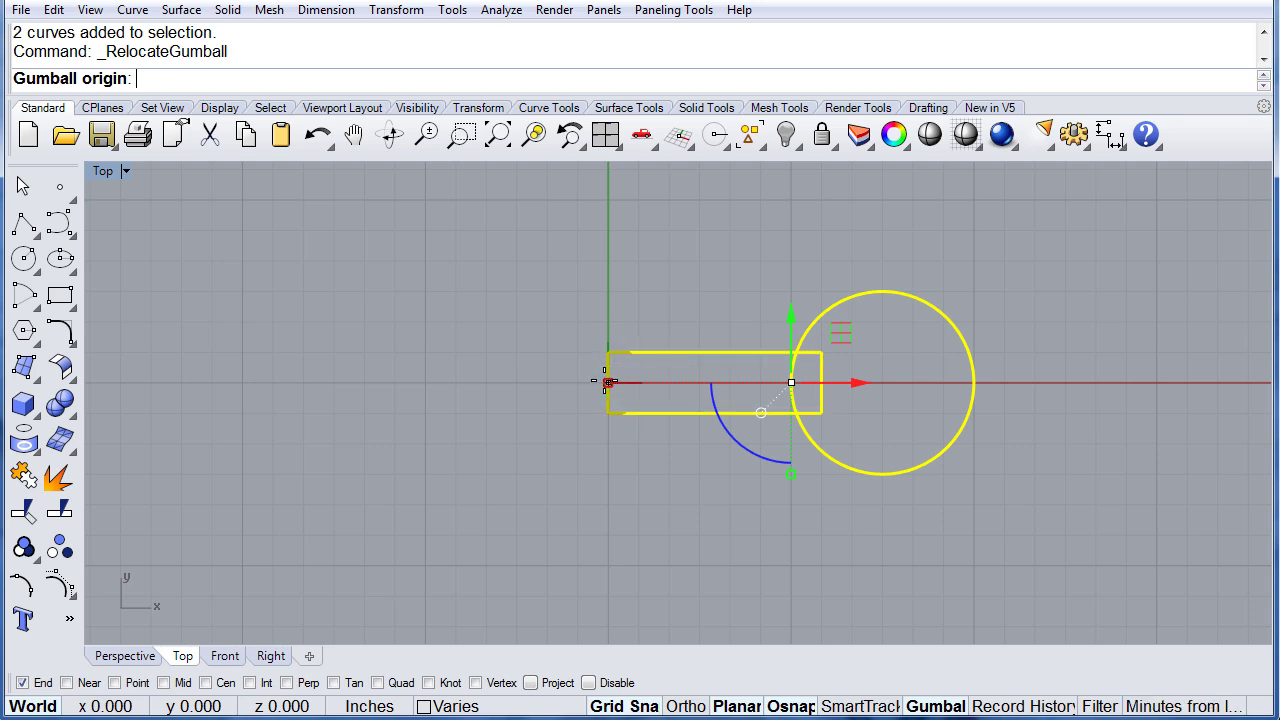
click(608, 382)
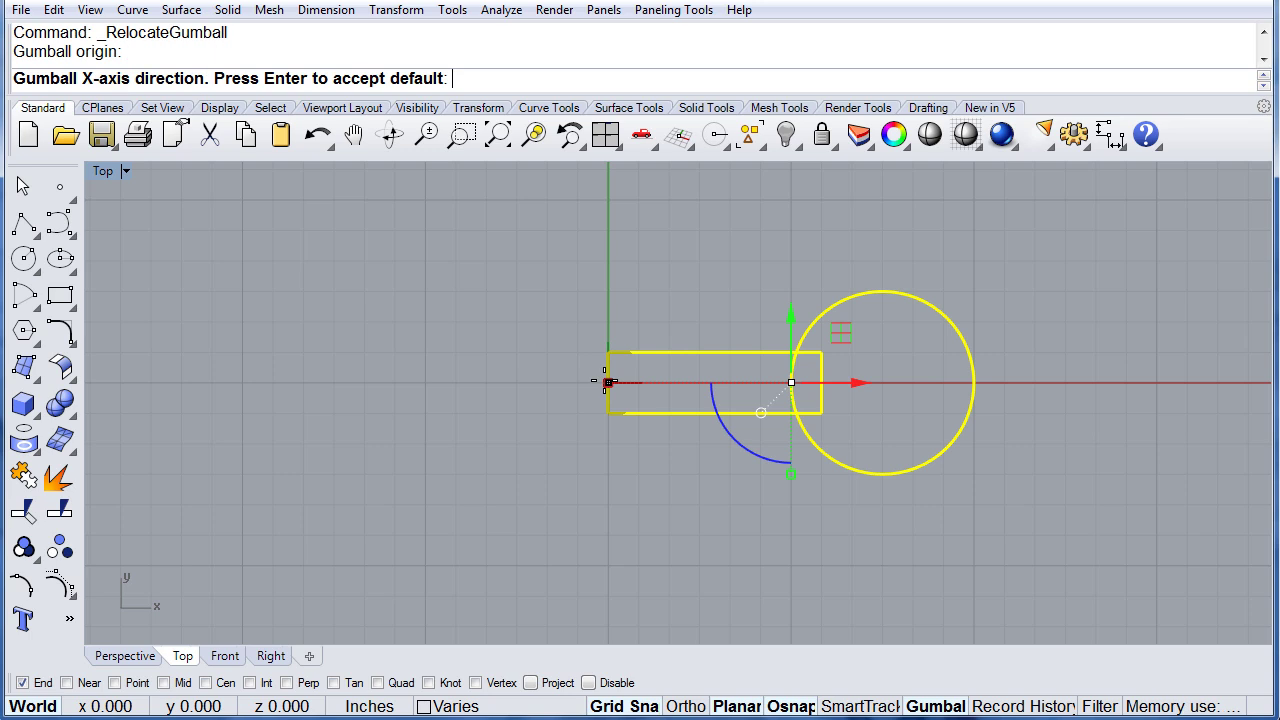
key(Return)
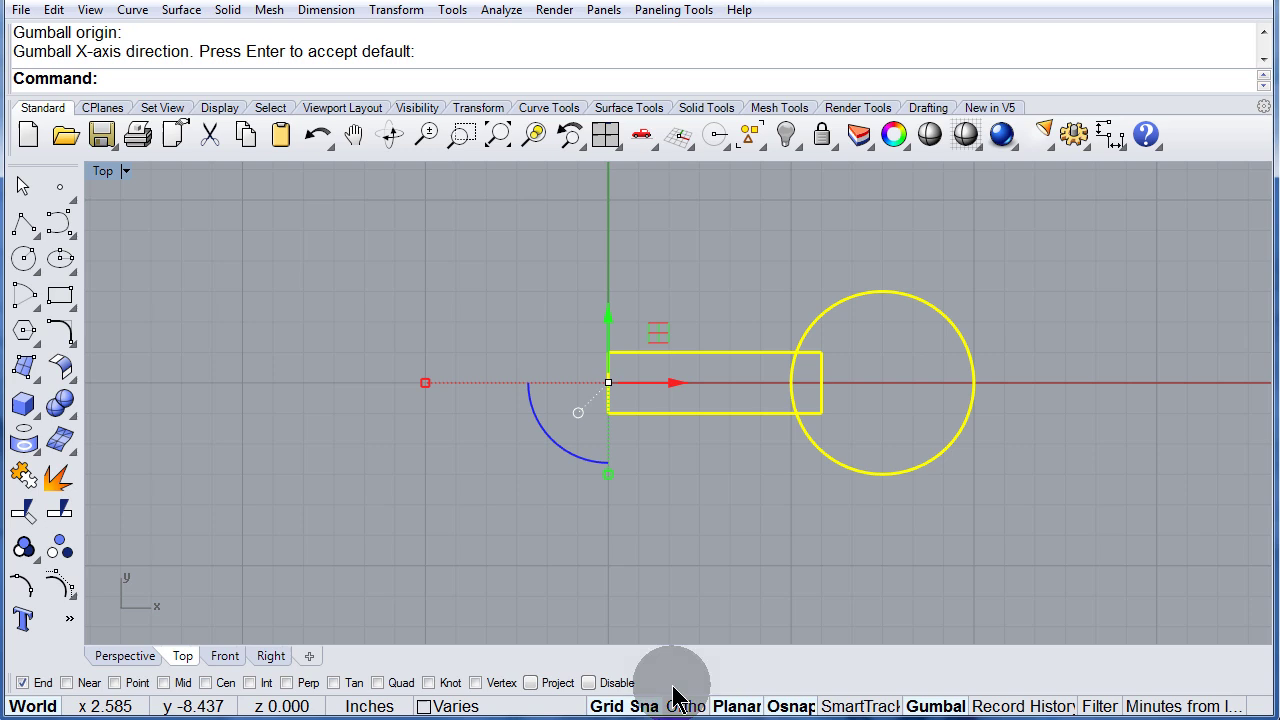
Step: With Grid Snap off, gumball-rotate an Alt-duplicated copy of the rectangle and circle 180 degrees
click(613, 706)
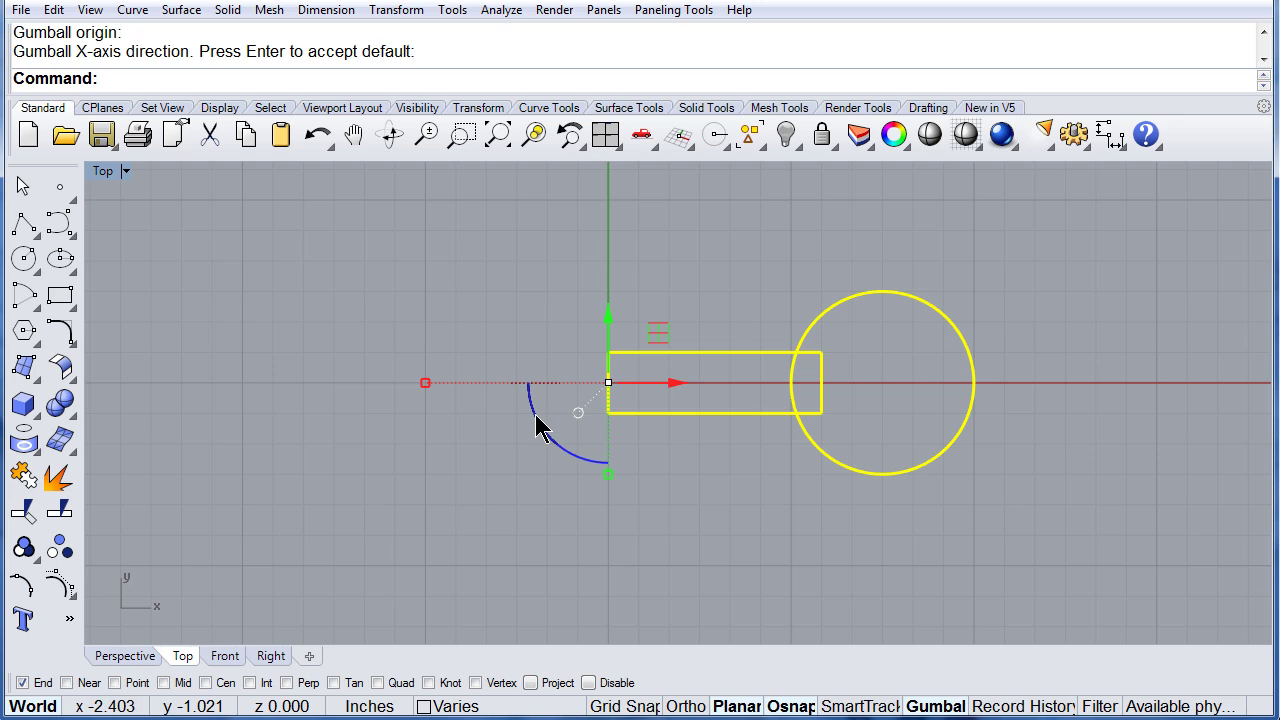
mouse_move(537, 425)
mouse_down()
mouse_move(603, 457)
mouse_move(637, 440)
mouse_move(502, 440)
mouse_move(407, 391)
mouse_move(489, 404)
mouse_move(358, 88)
mouse_up()
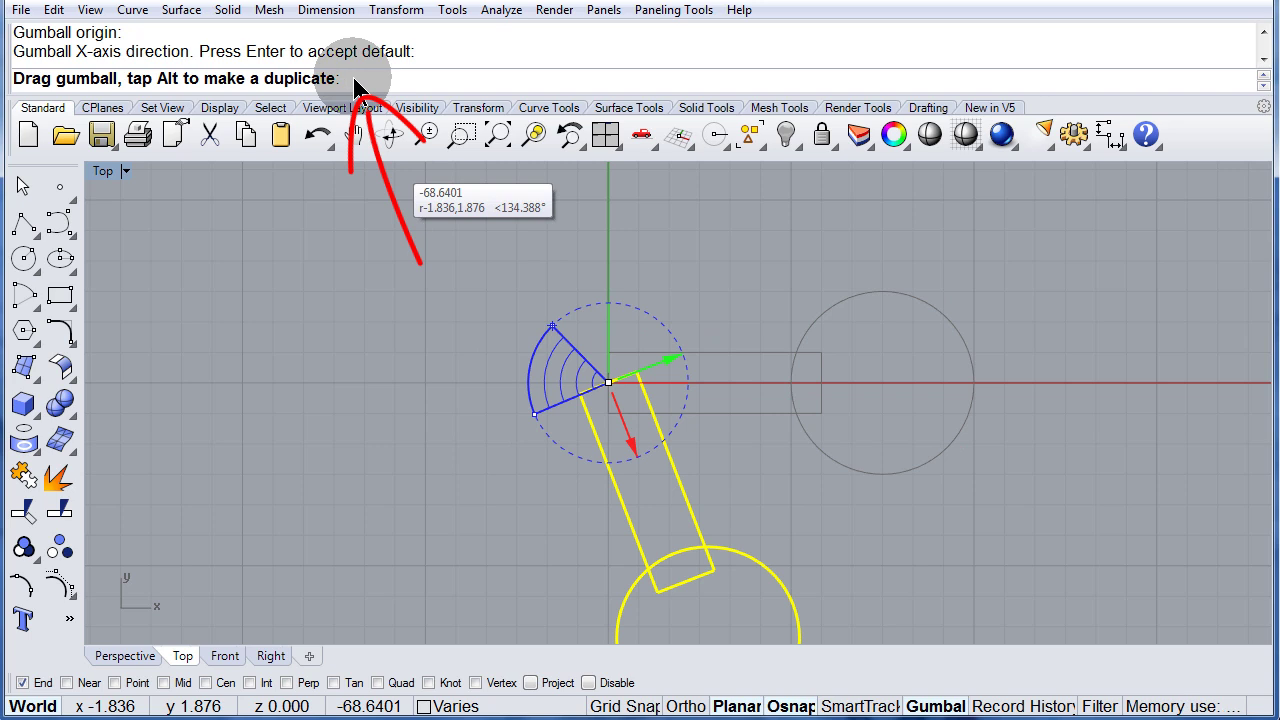
text(30)
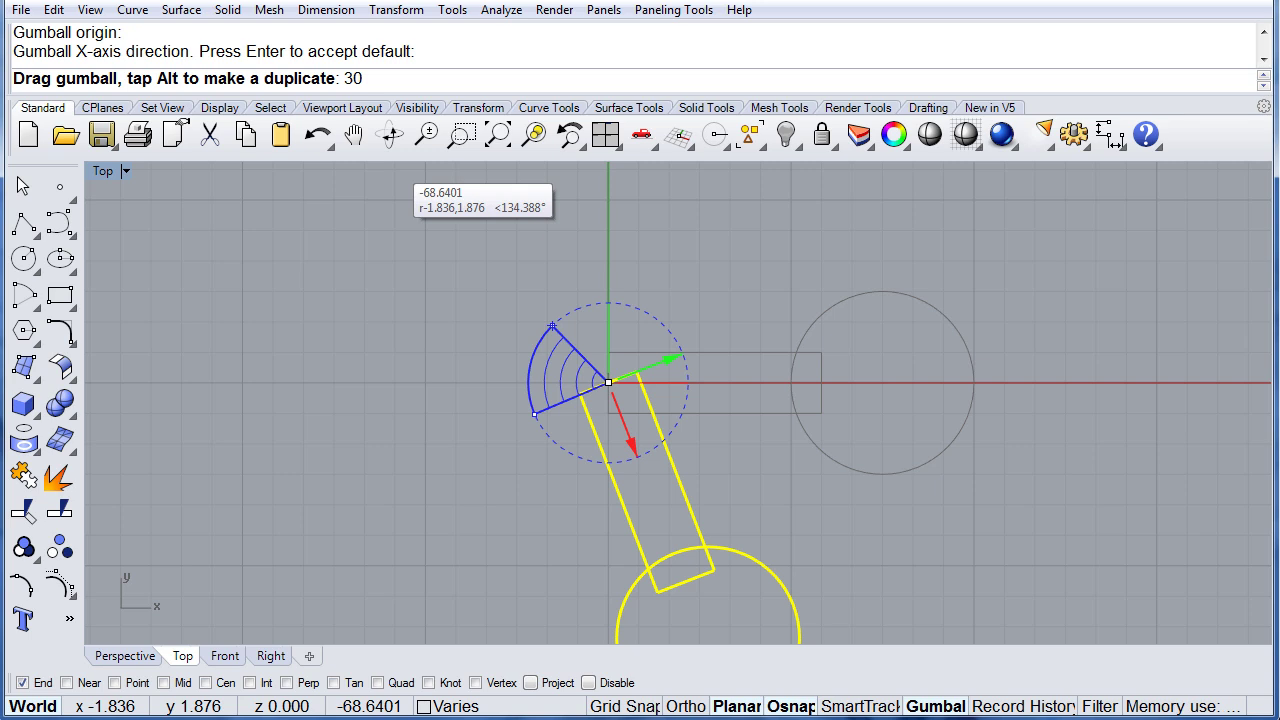
key(Return)
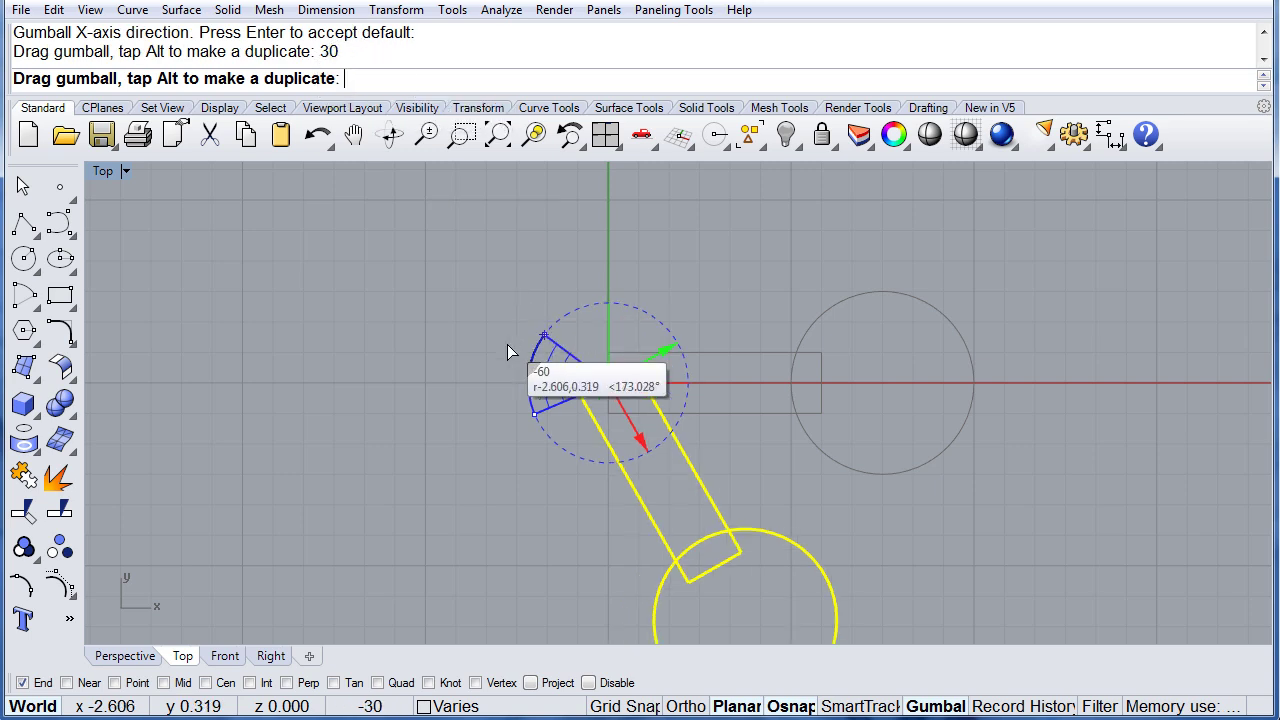
mouse_move(508, 347)
mouse_down()
mouse_move(537, 434)
mouse_move(600, 480)
mouse_move(526, 434)
mouse_move(604, 472)
mouse_move(750, 467)
mouse_move(772, 436)
mouse_move(783, 313)
mouse_up()
key(alt)
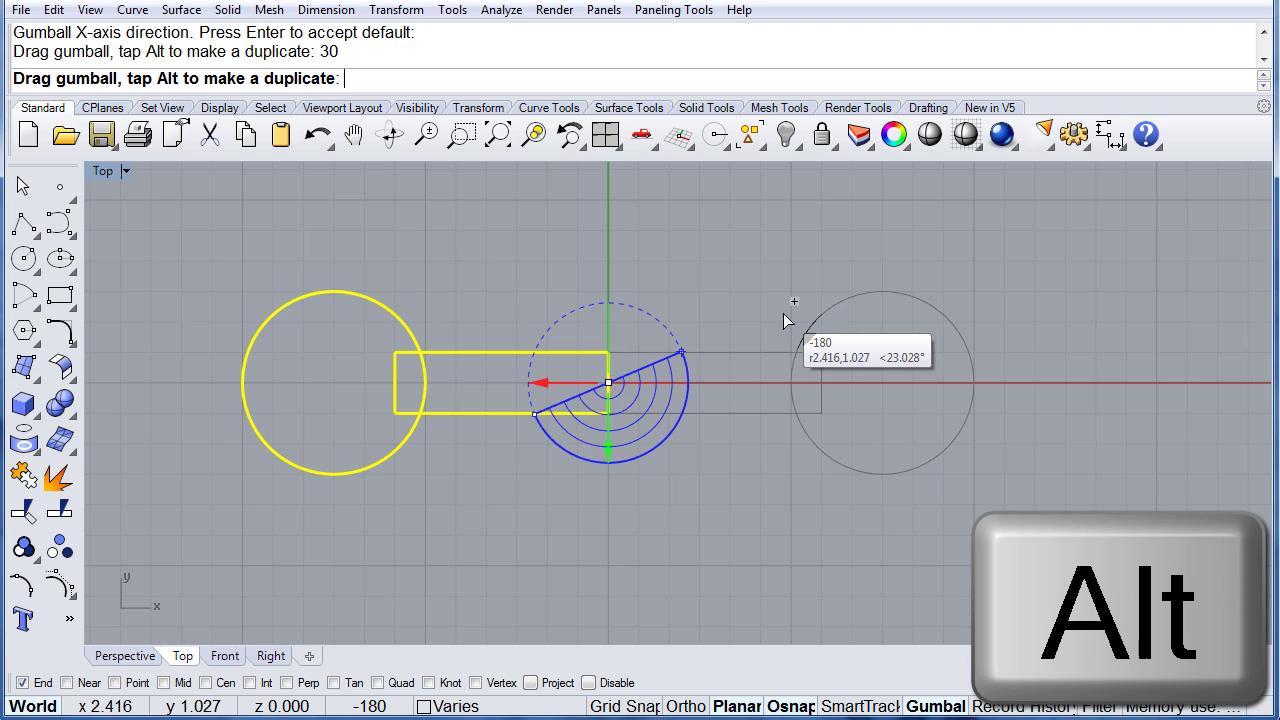
drag(783, 313, 783, 313)
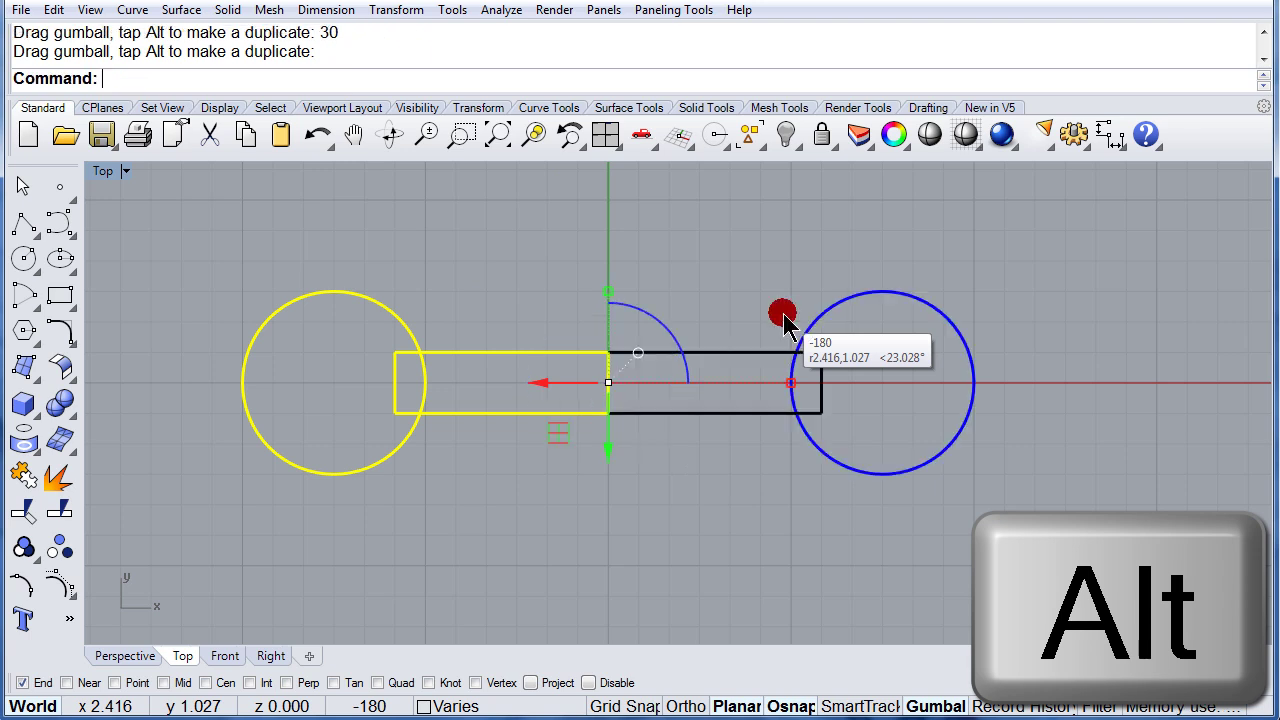
Step: Window-select both circles and rectangles, drag them up and right via the gumball, then deselect
right_click(665, 577)
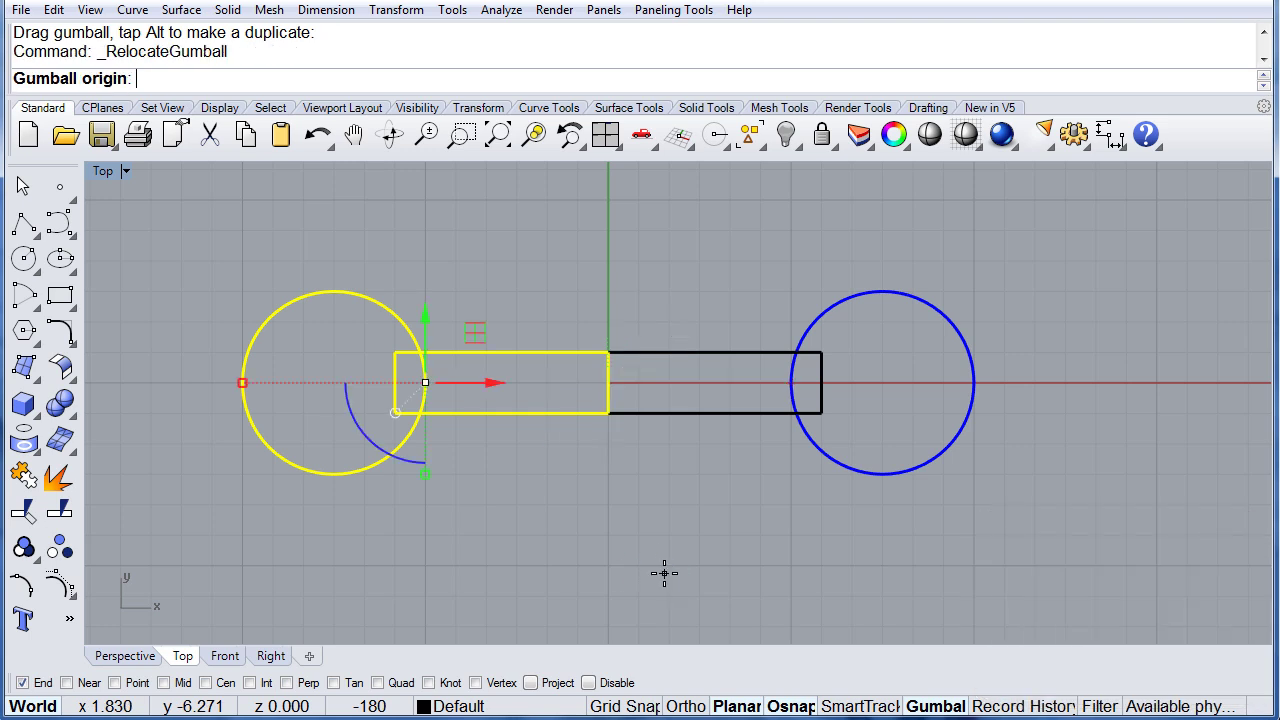
scroll(664, 573, down, 3)
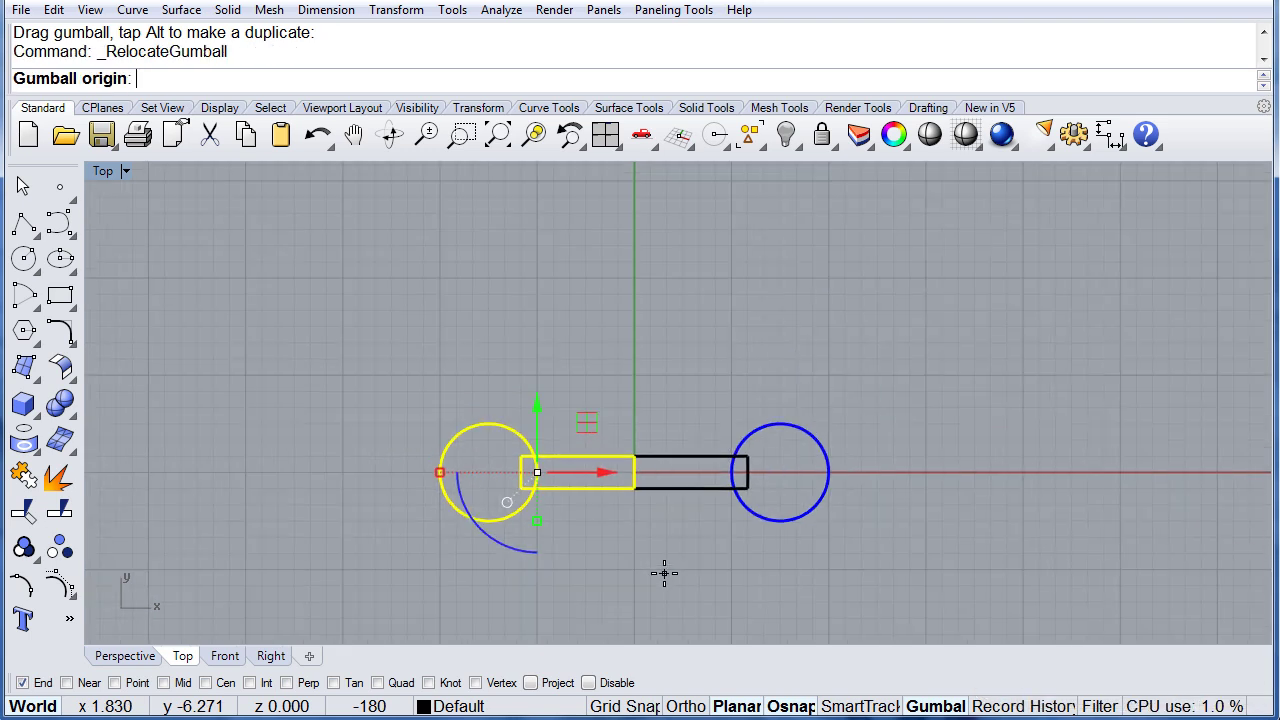
key(Escape)
key(Escape)
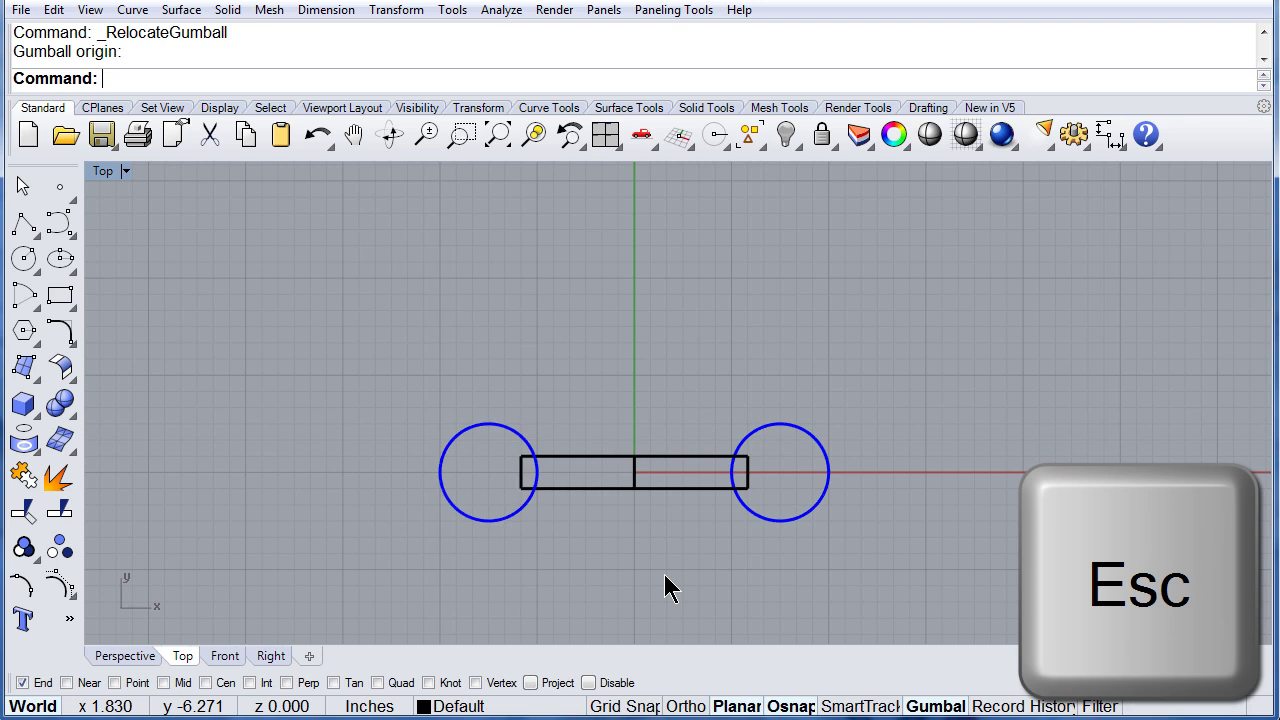
scroll(664, 574, down, 1)
scroll(664, 574, down, 1)
drag(766, 570, 509, 458)
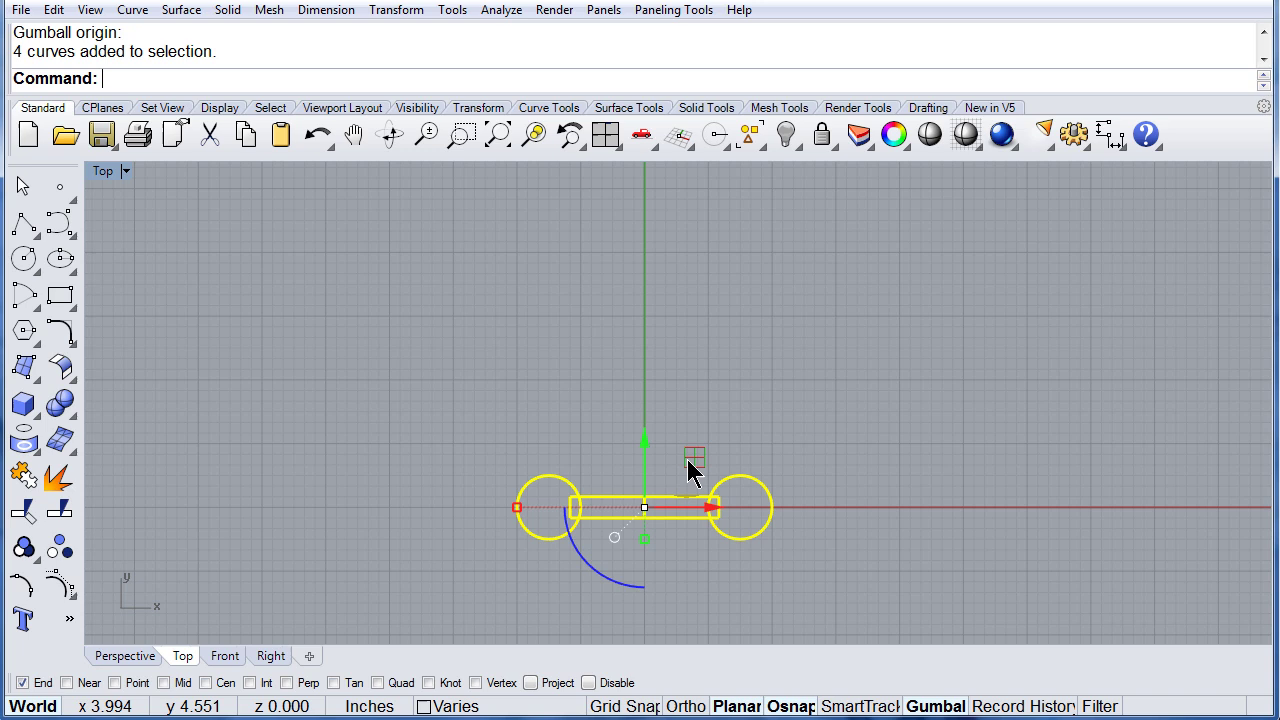
drag(687, 459, 966, 276)
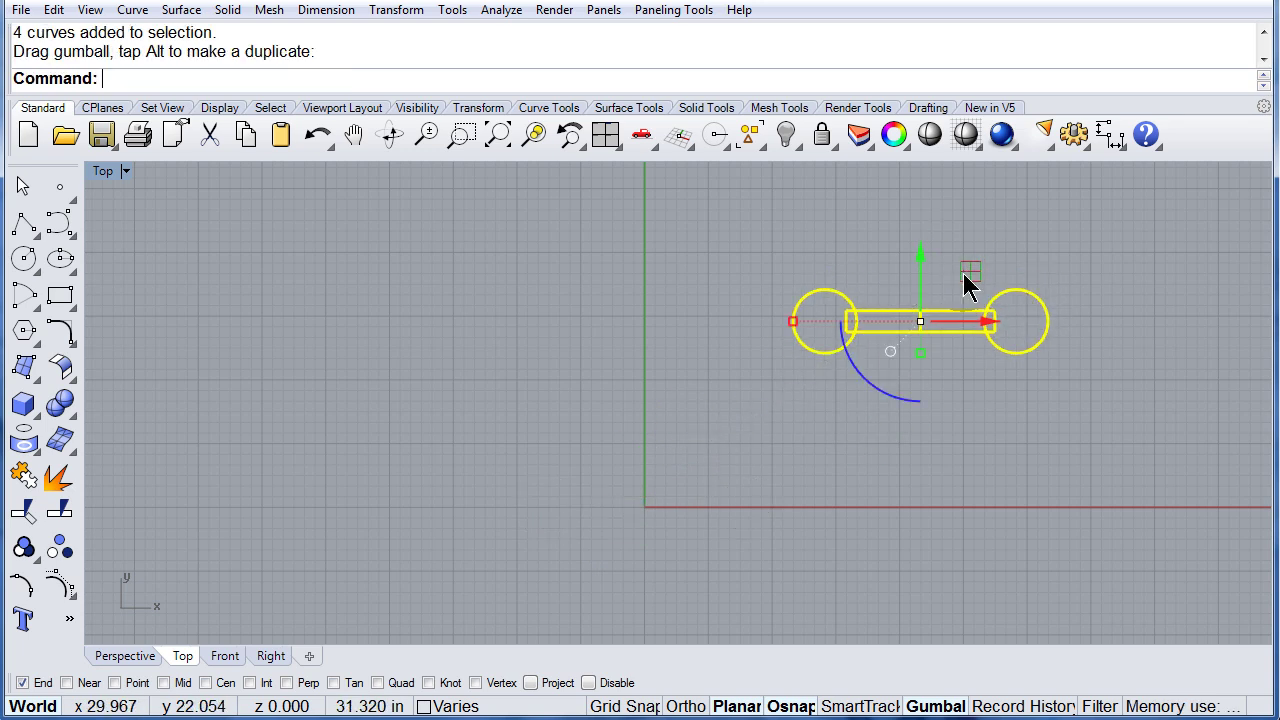
click(790, 478)
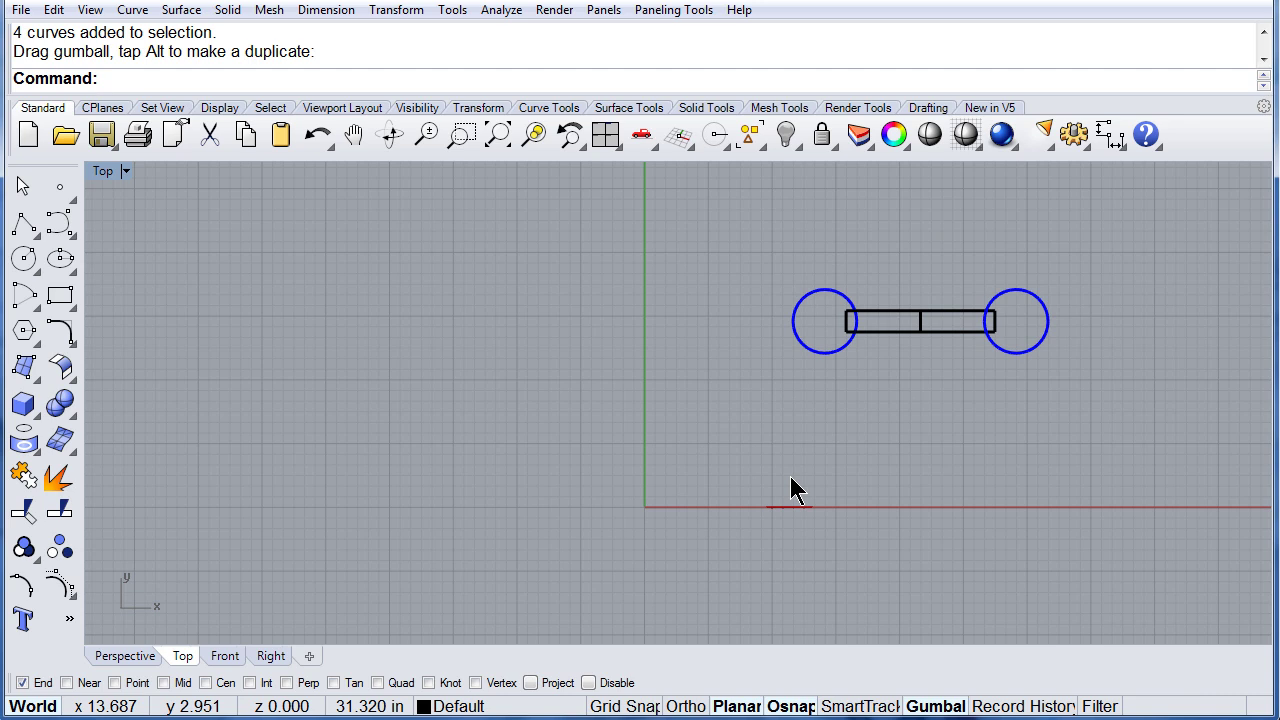
Step: Window-select all four curves and gumball-move the dumbbell's centre to 0,0, then deselect
click(1049, 388)
drag(997, 362, 741, 254)
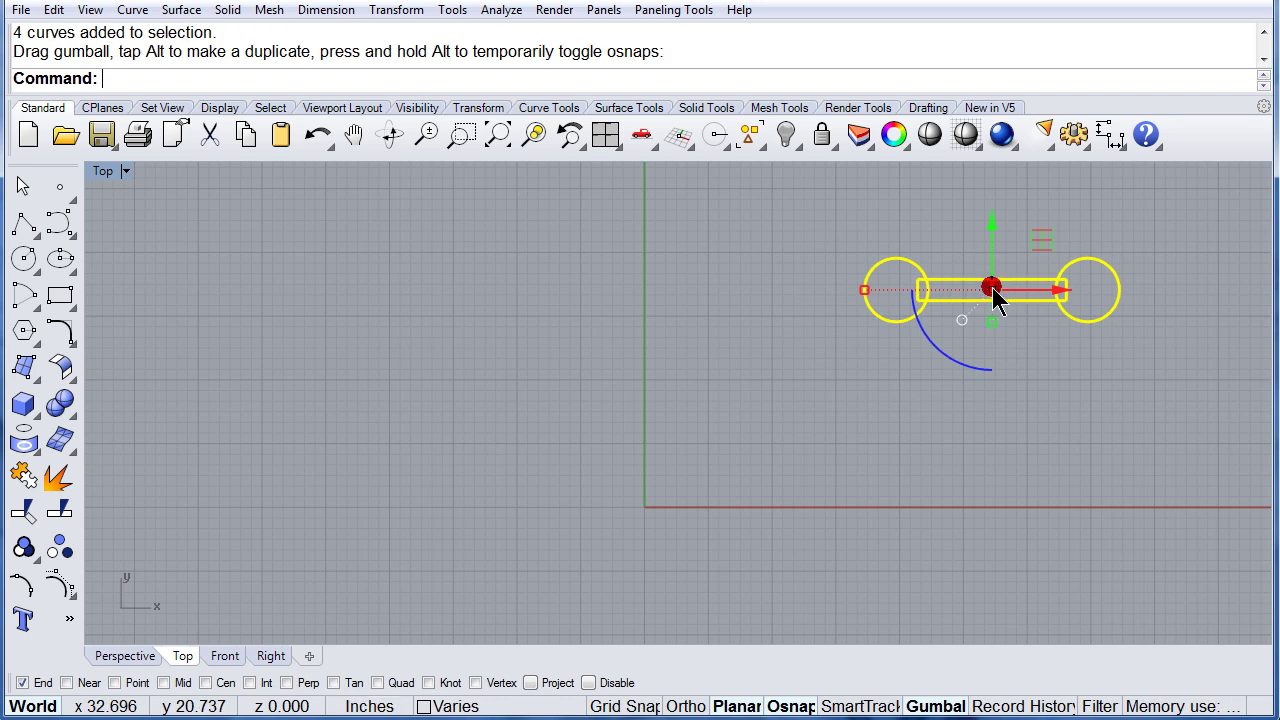
mouse_move(994, 294)
mouse_down()
mouse_move(847, 368)
mouse_move(796, 329)
mouse_move(748, 85)
mouse_up()
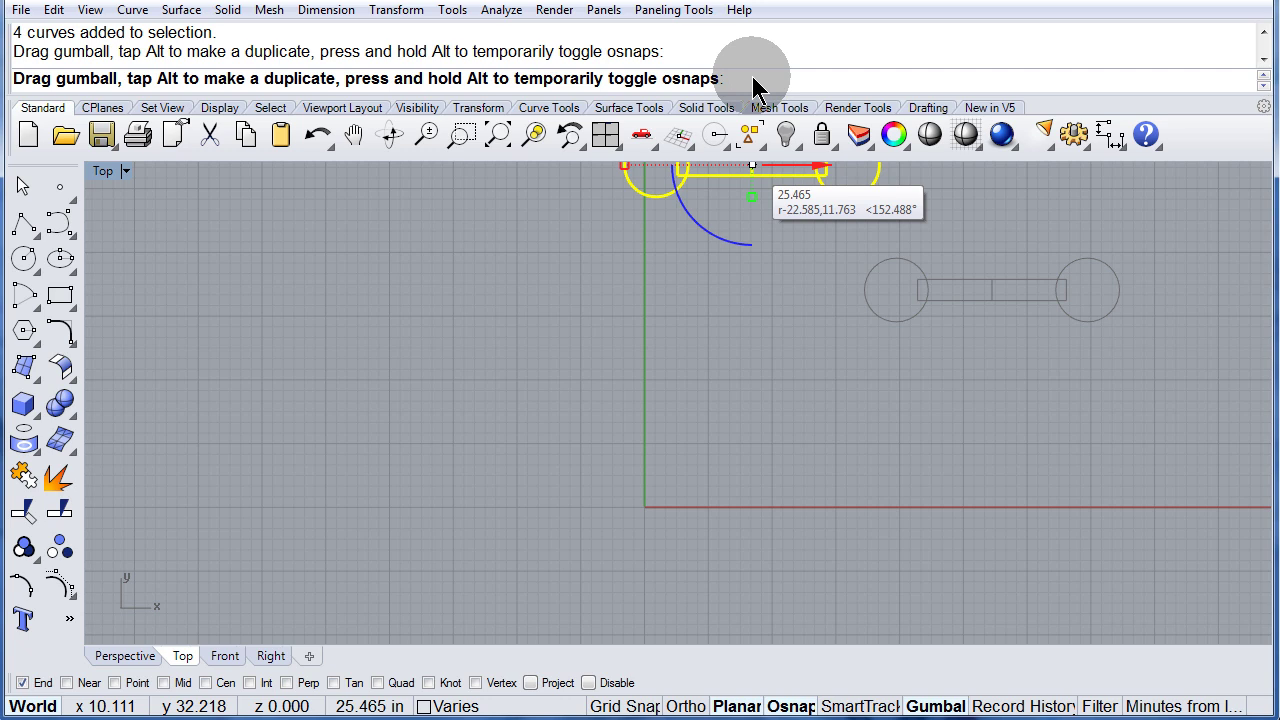
text(0)
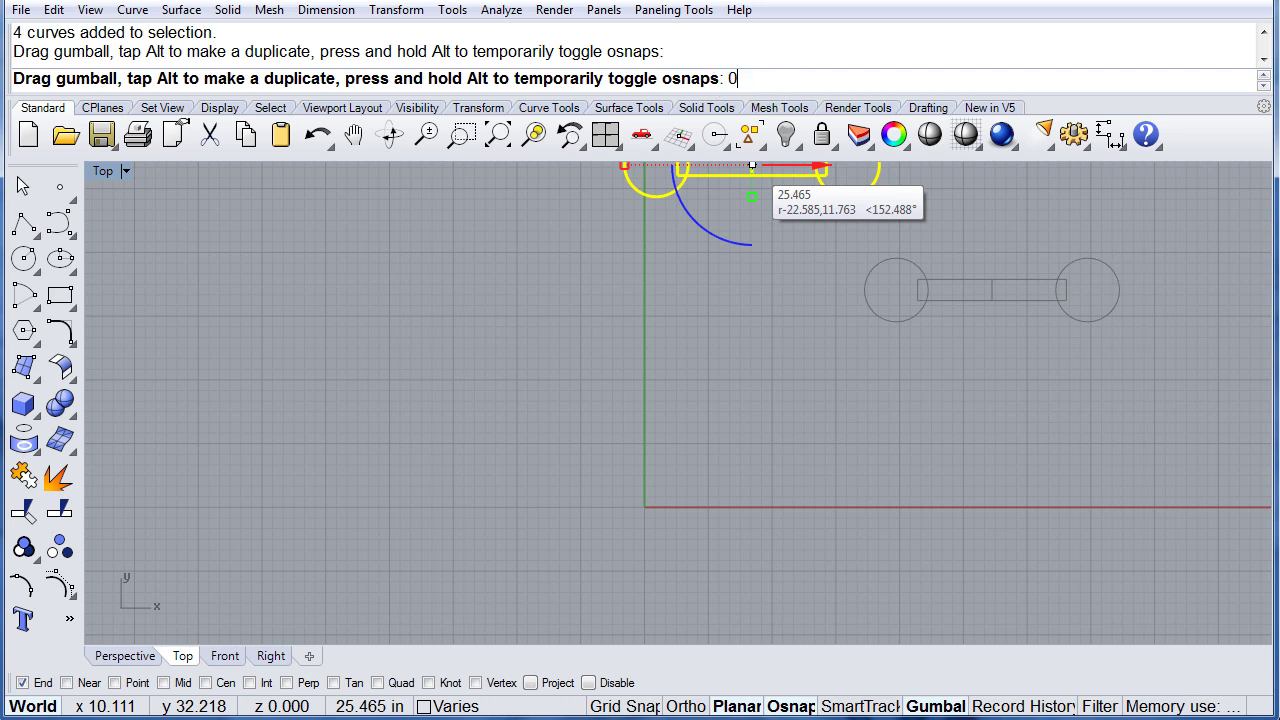
text(,0)
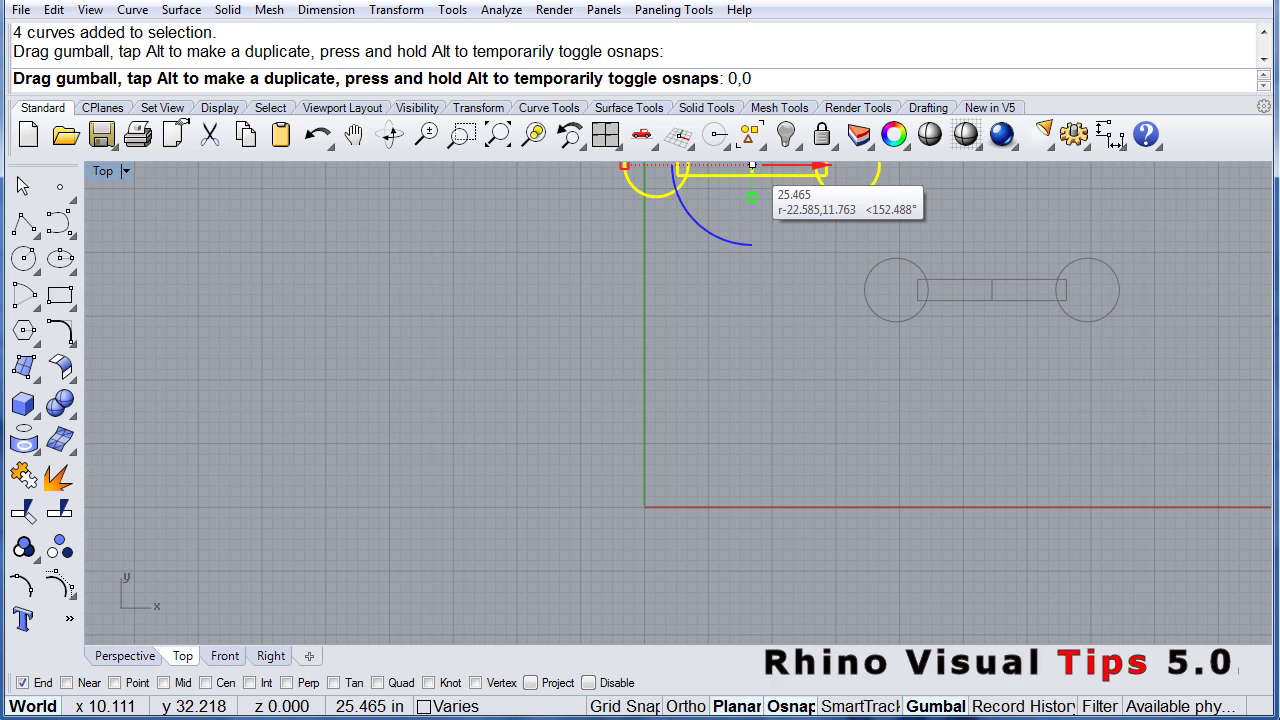
key(Return)
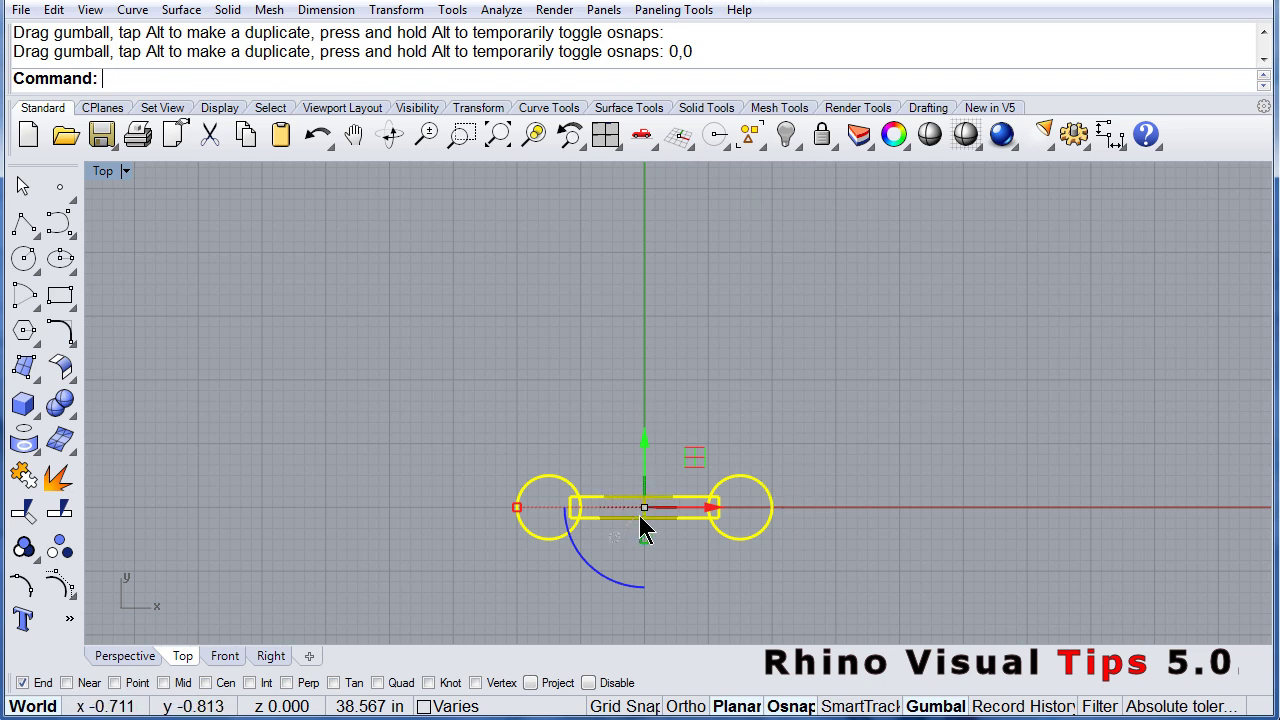
click(702, 590)
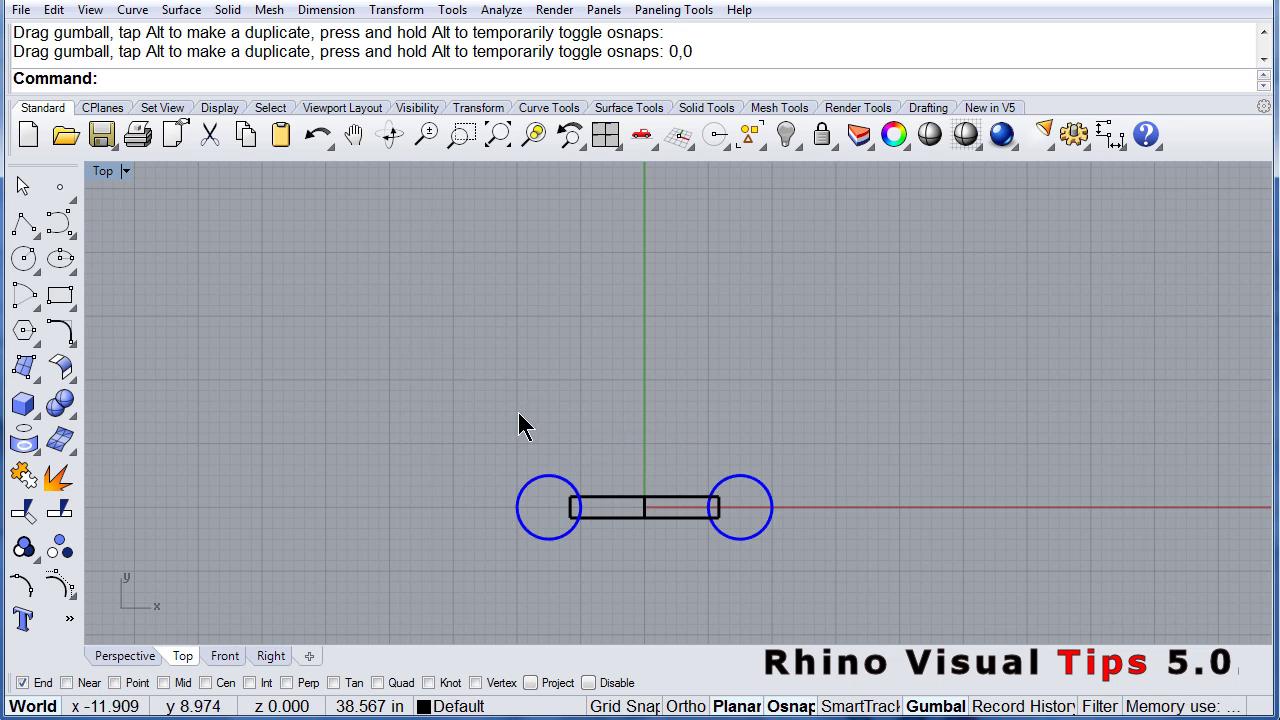